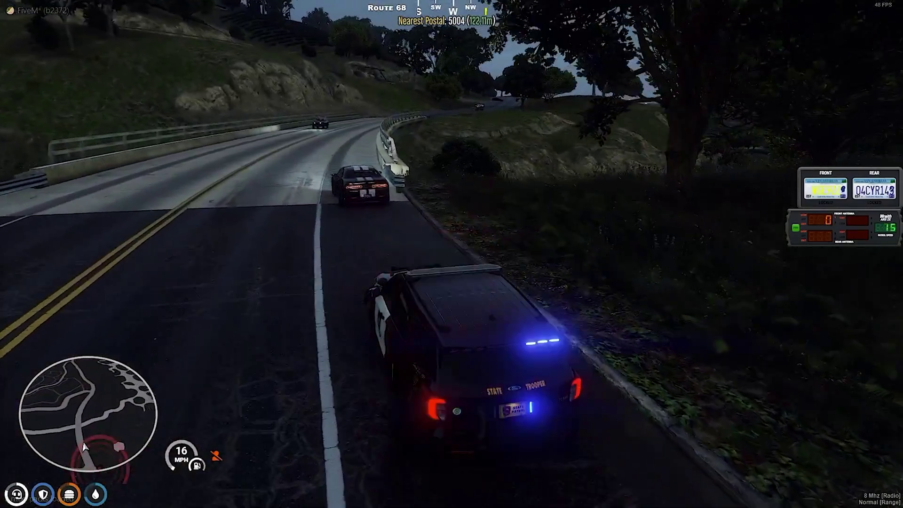
Stop driving in FiveM and exit to the Windows desktop.
key(s)
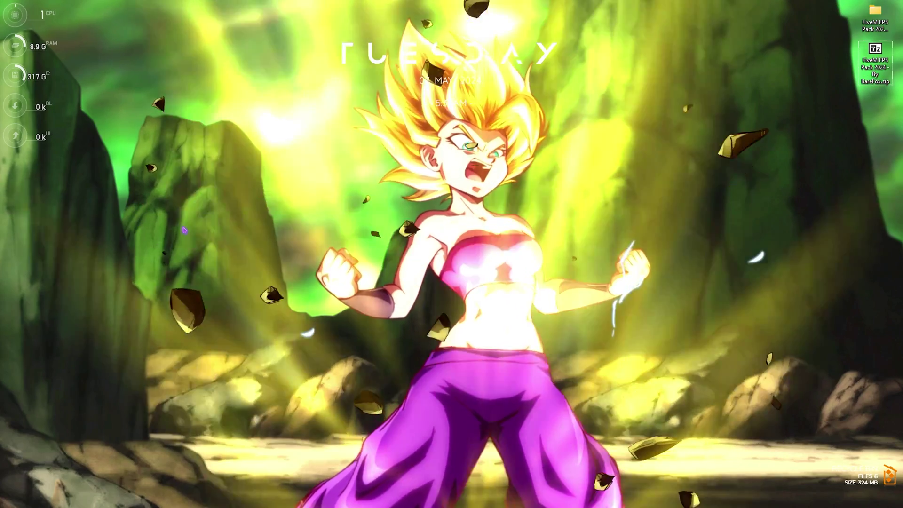
Open Settings, confirm the Game Bar controller shortcut is Off, and return to Gaming.
key(super)
text(settings)
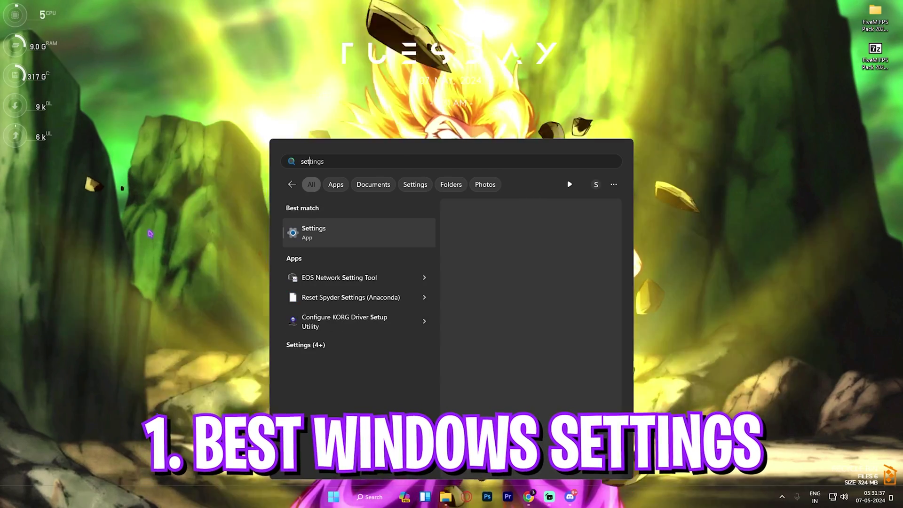
key(Return)
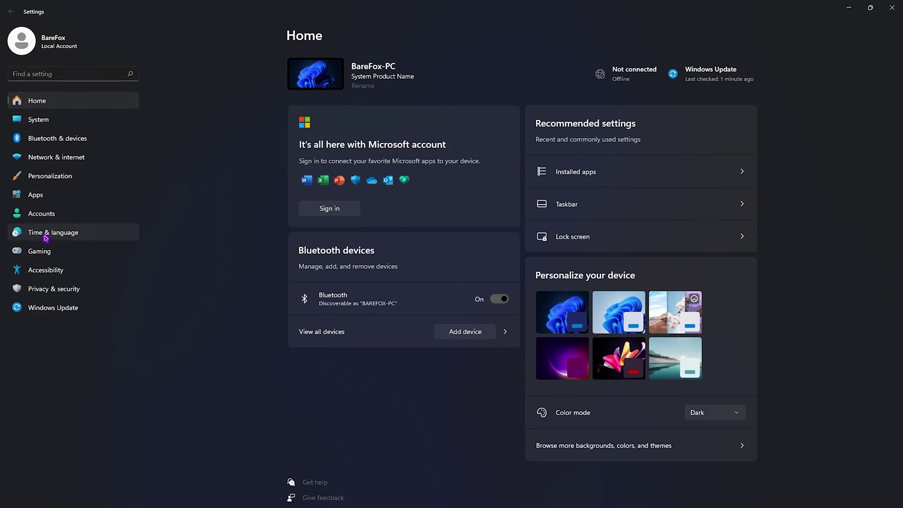
click(46, 251)
click(363, 72)
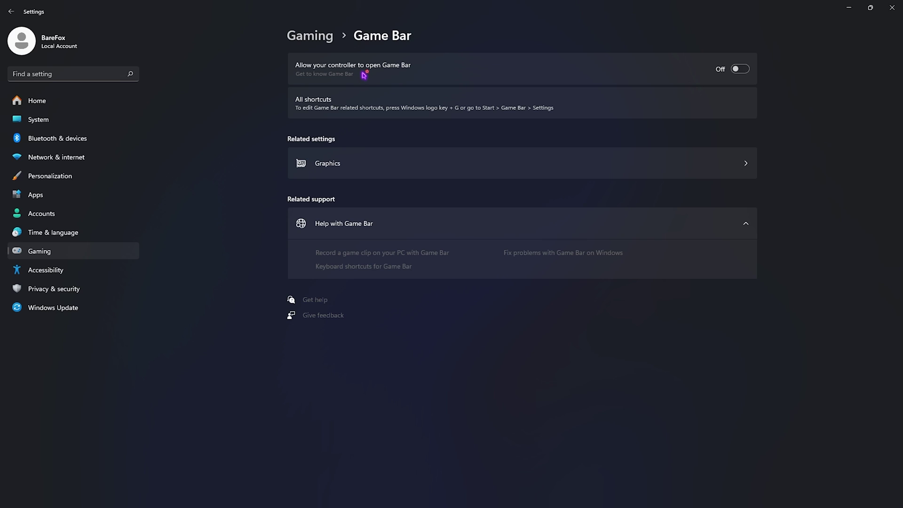
click(310, 36)
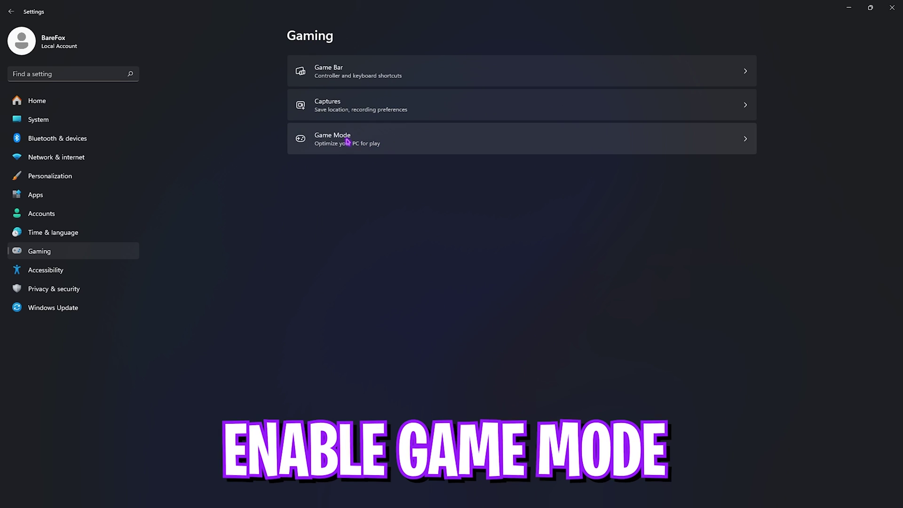
Verify Game Mode is On, then move on to the Graphics settings page.
click(343, 140)
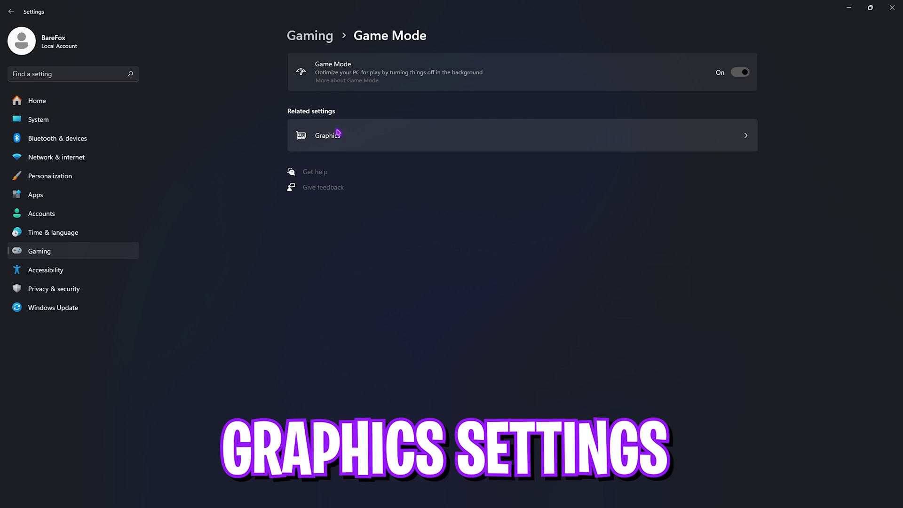
click(351, 138)
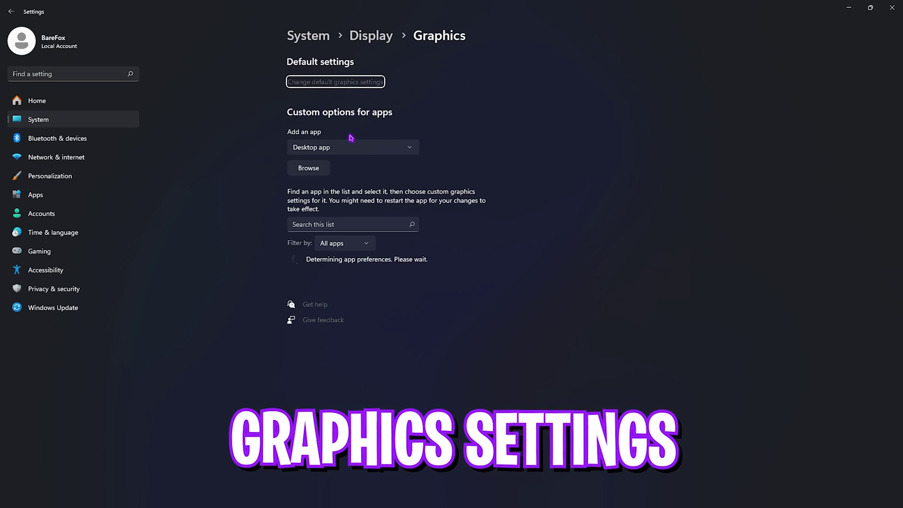
Confirm hardware-accelerated GPU scheduling and windowed-game optimizations are On, then return to Graphics.
click(312, 83)
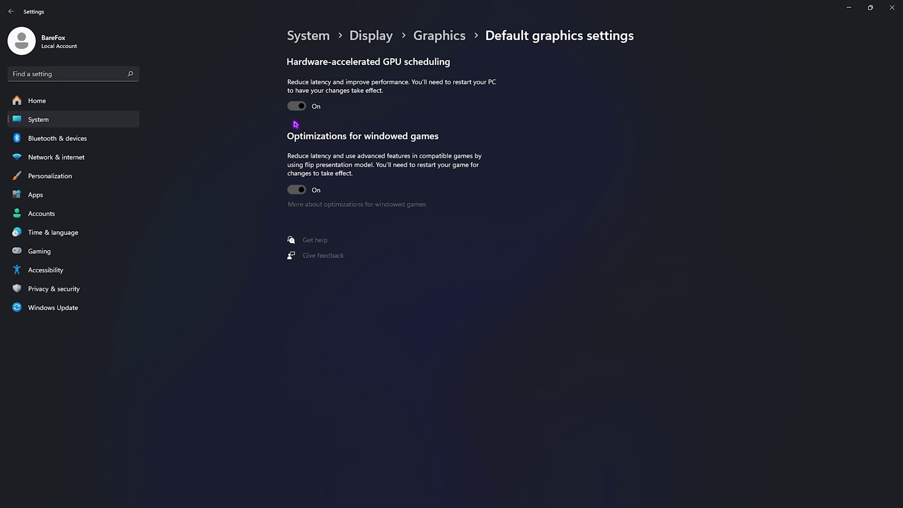
click(427, 37)
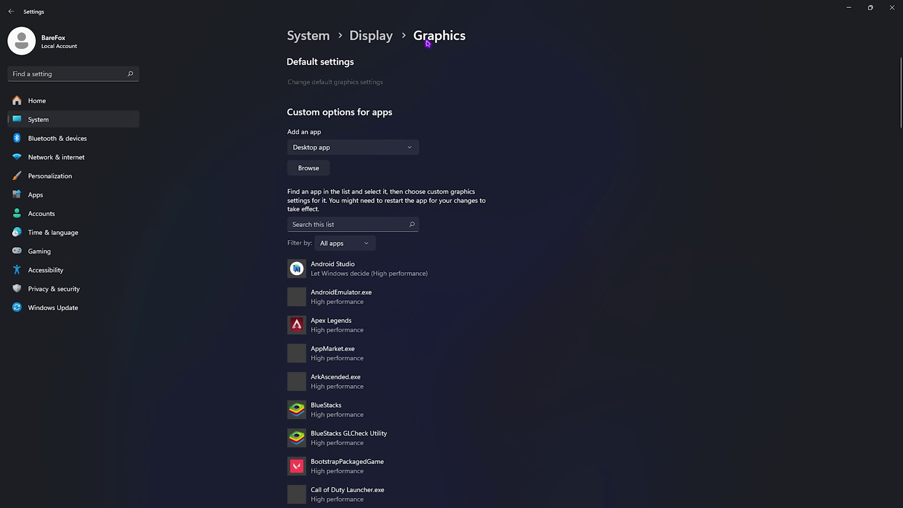
Find FiveM in the Graphics app list and save its preference as High performance.
click(301, 167)
key(Escape)
key(super)
text(fiveM)
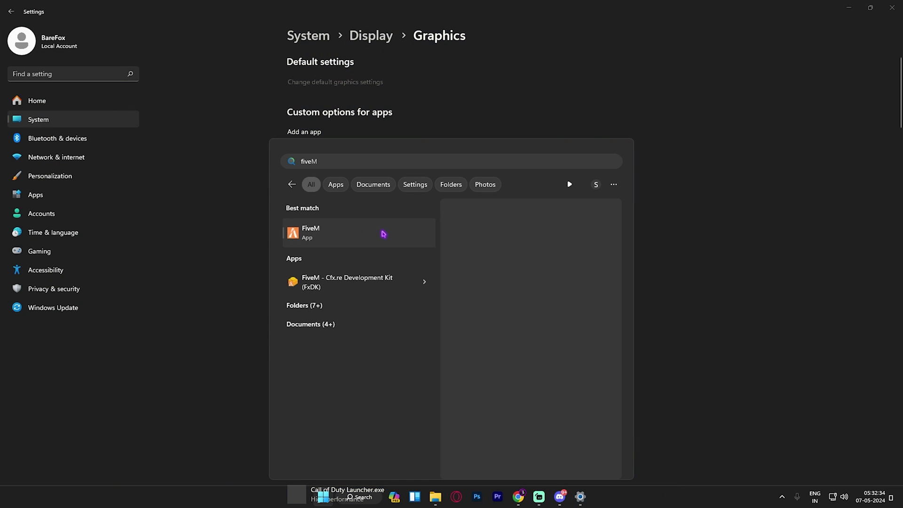
key(Escape)
scroll(314, 360, down, 8)
click(339, 351)
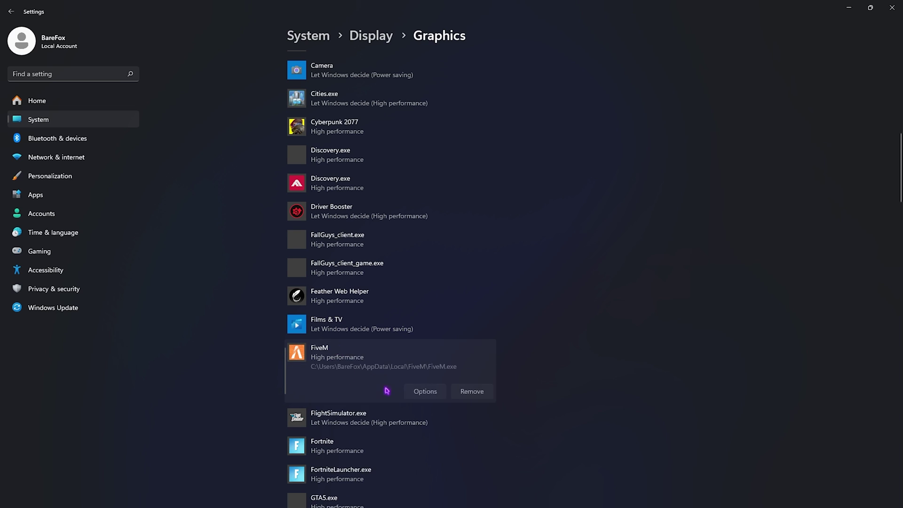
click(426, 392)
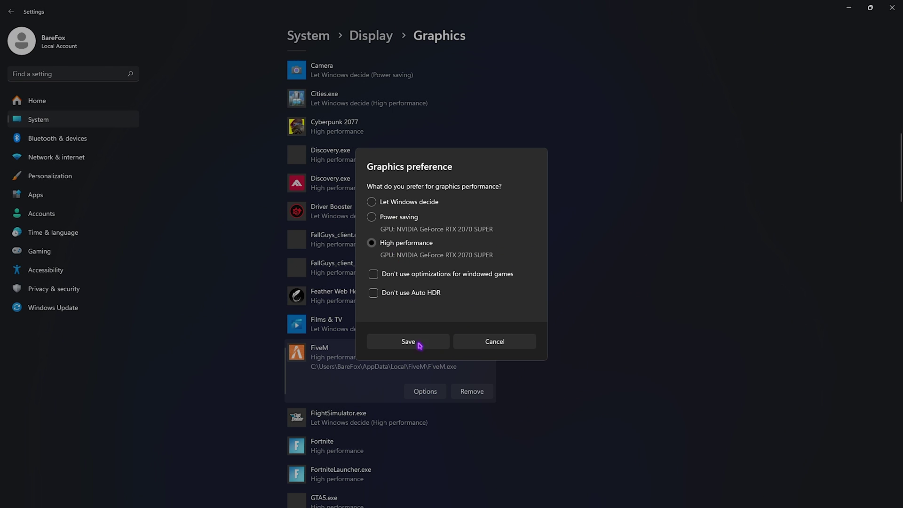
click(419, 345)
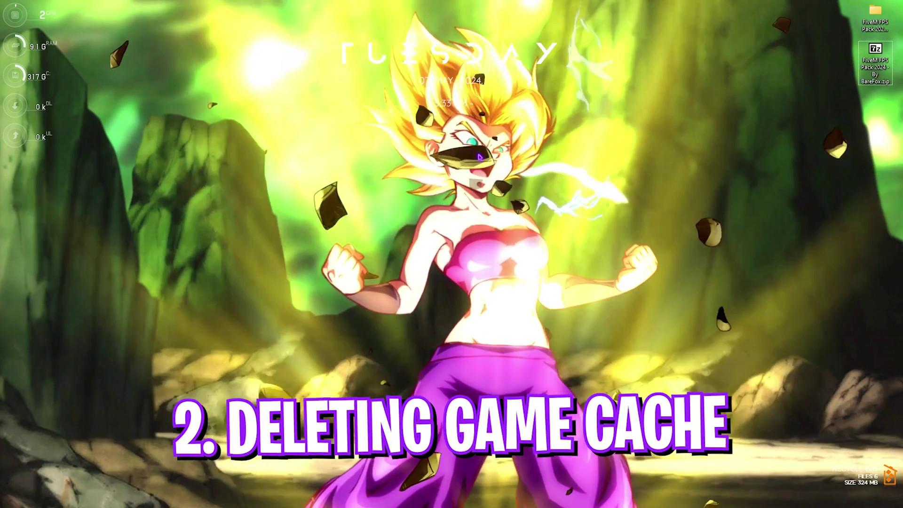
Open the FiveM Application Data\data\cache folder under AppData\Local.
key(super+r)
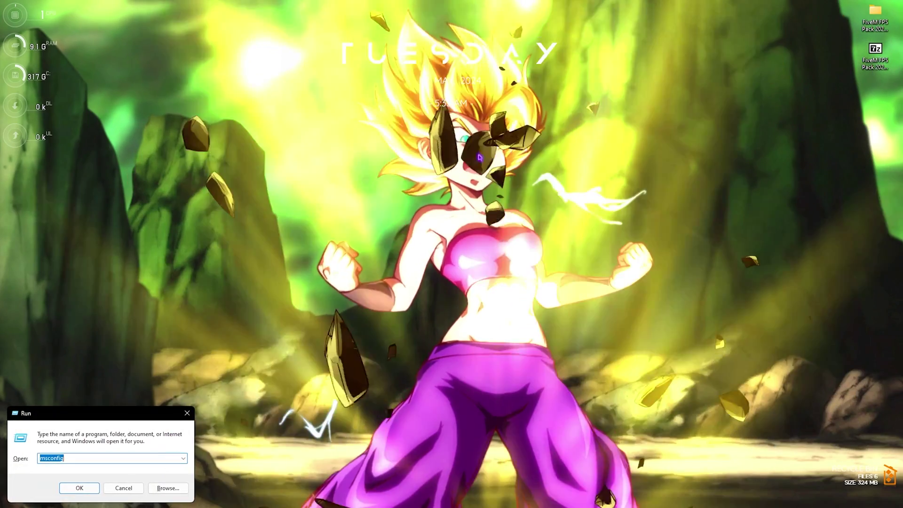
text(appdata)
key(Return)
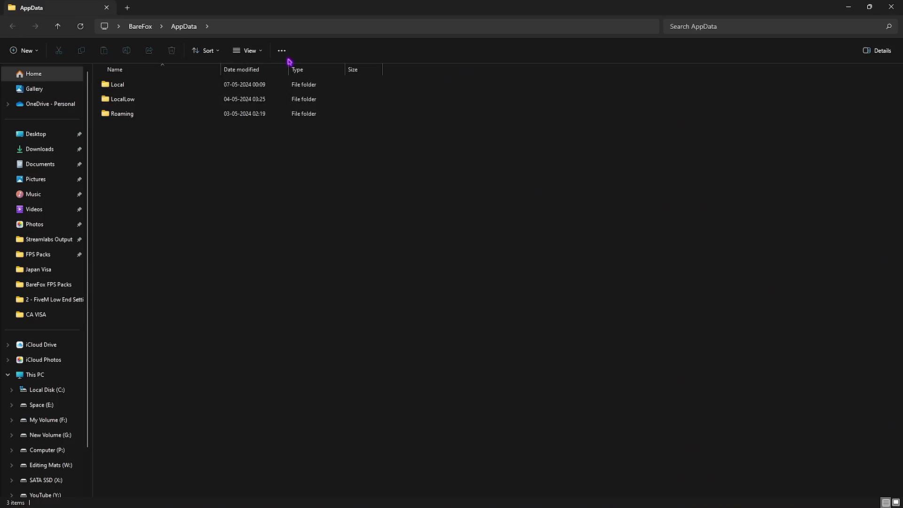
double_click(149, 85)
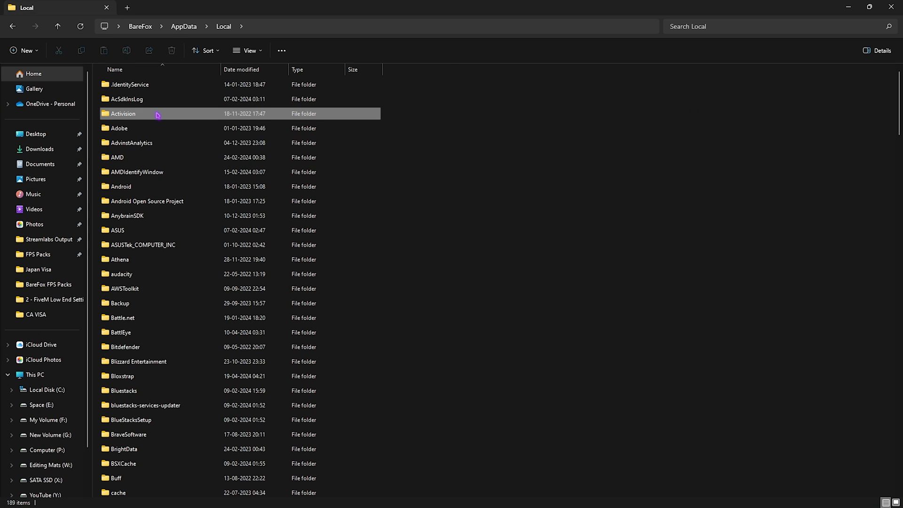
key(f)
double_click(118, 126)
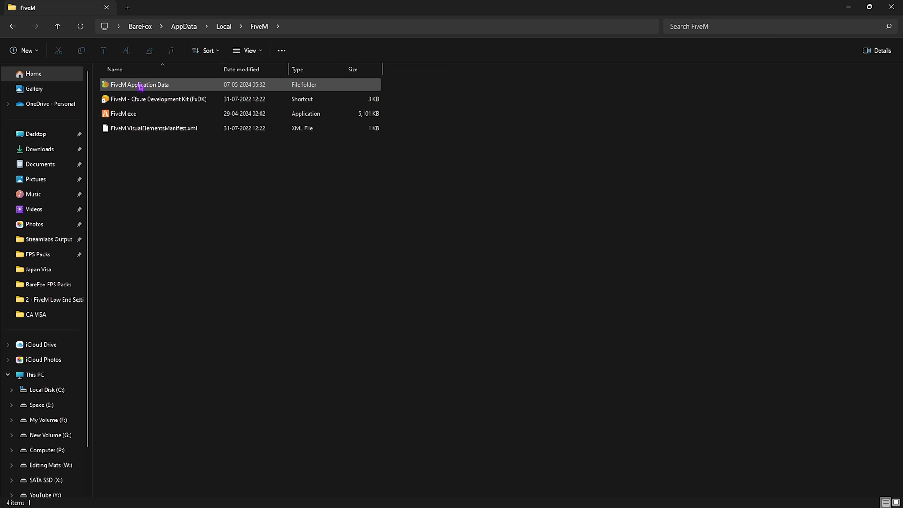
double_click(165, 87)
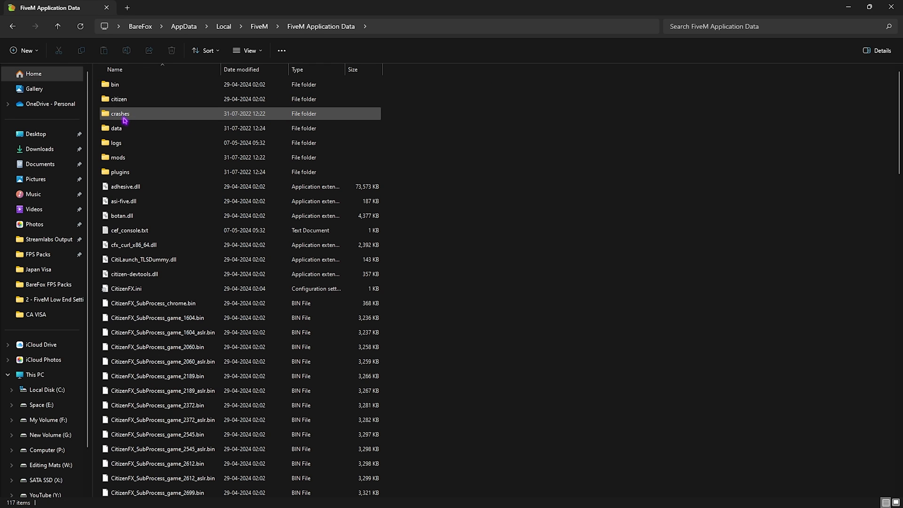
double_click(123, 128)
double_click(125, 86)
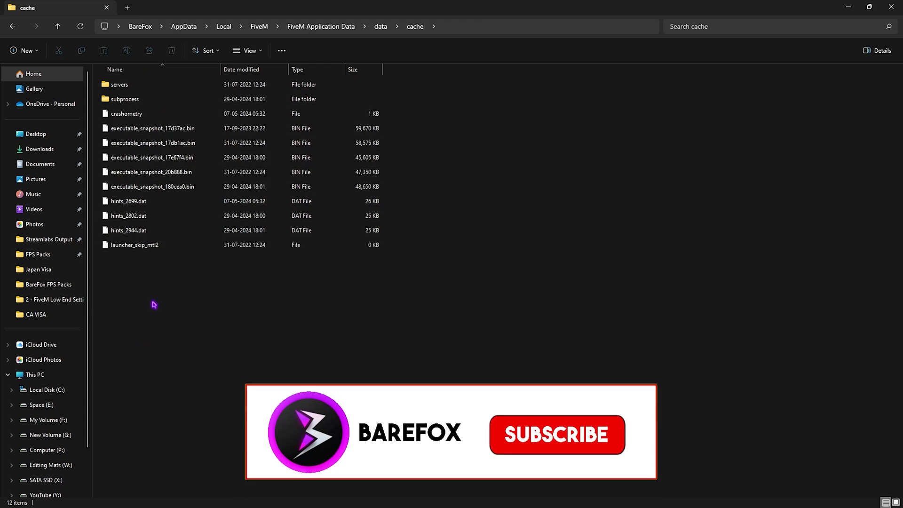
Permanently delete all 12 cache items and return to FiveM Application Data.
key(ctrl+a)
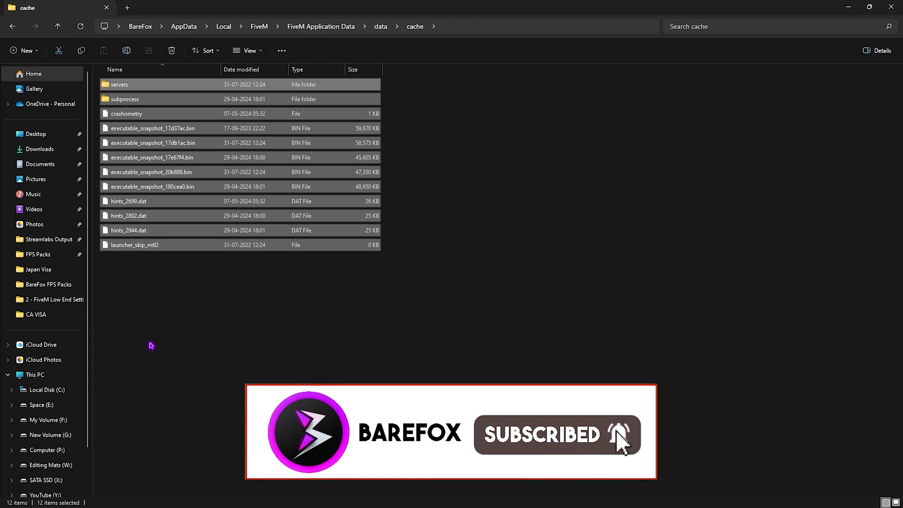
key(shift+Delete)
key(Return)
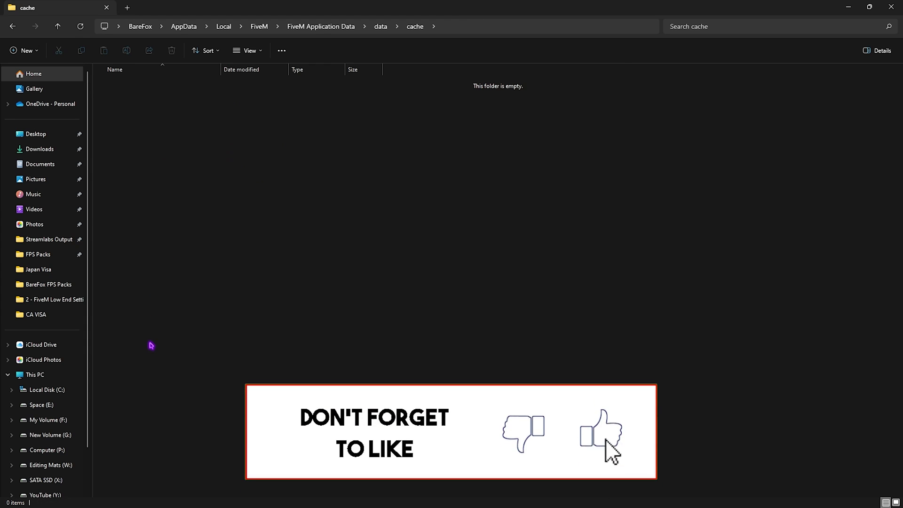
click(308, 27)
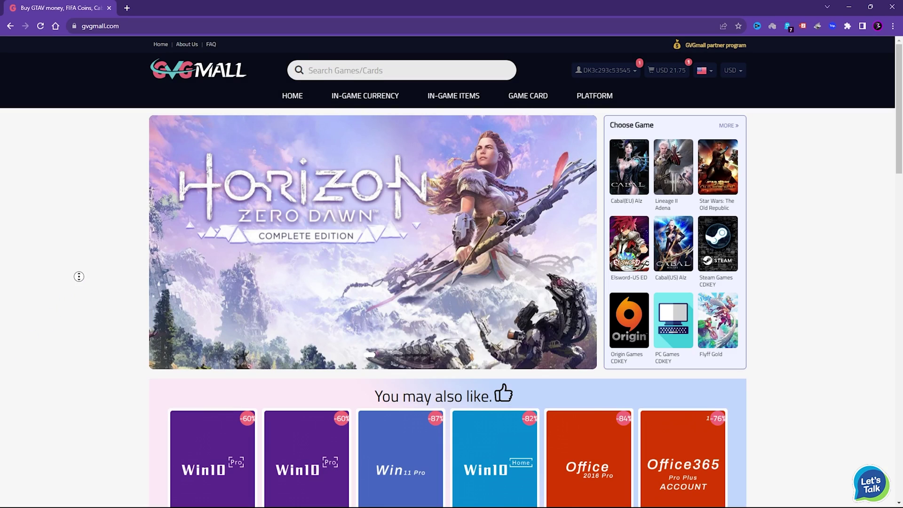
Browse the GVGMall Windows 10 Pro OEM key product page.
scroll(78, 276, down, 4)
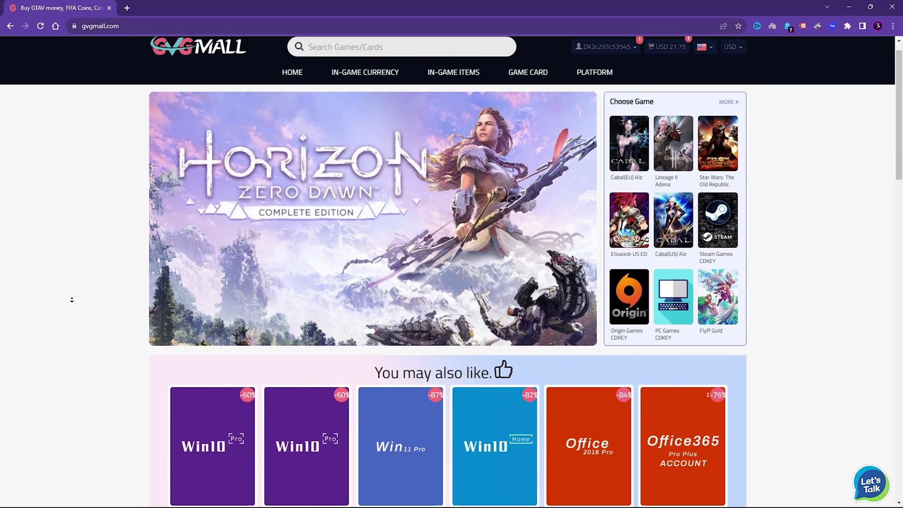
scroll(72, 301, down, 5)
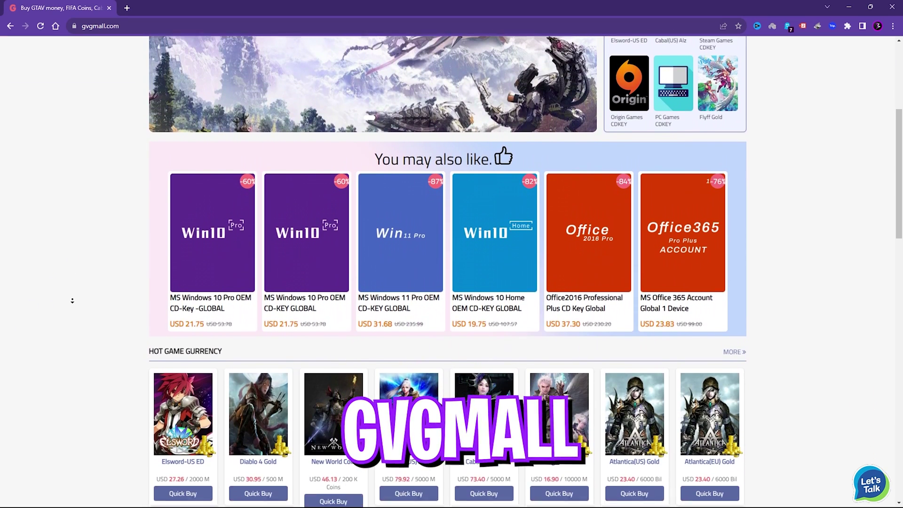
scroll(72, 301, down, 3)
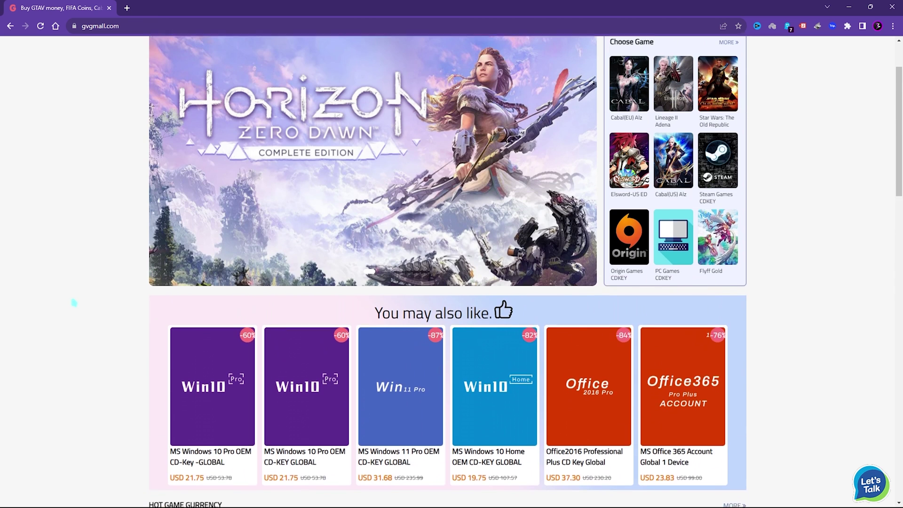
scroll(73, 271, up, 2)
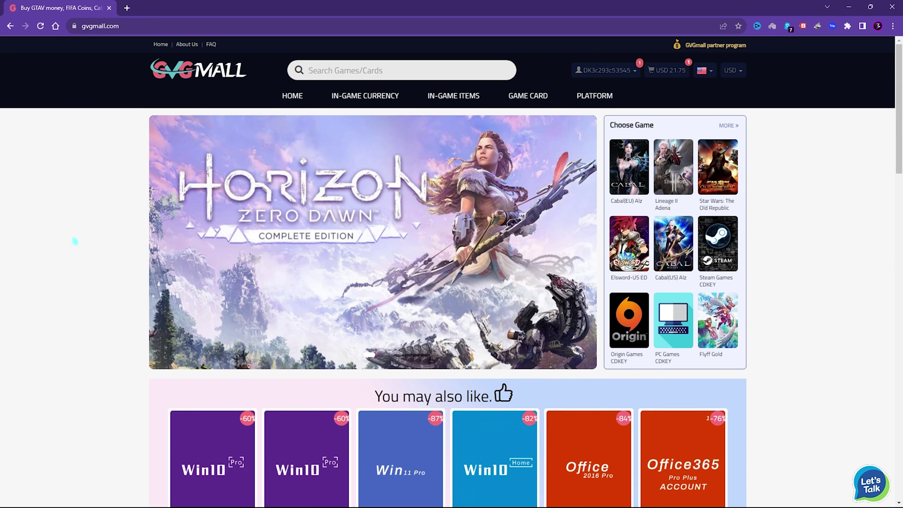
mouse_move(537, 102)
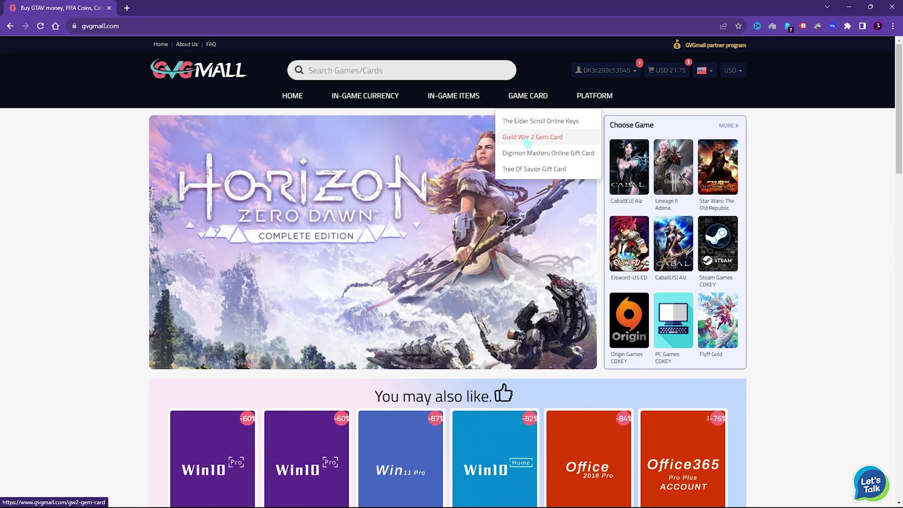
mouse_move(589, 100)
mouse_move(528, 132)
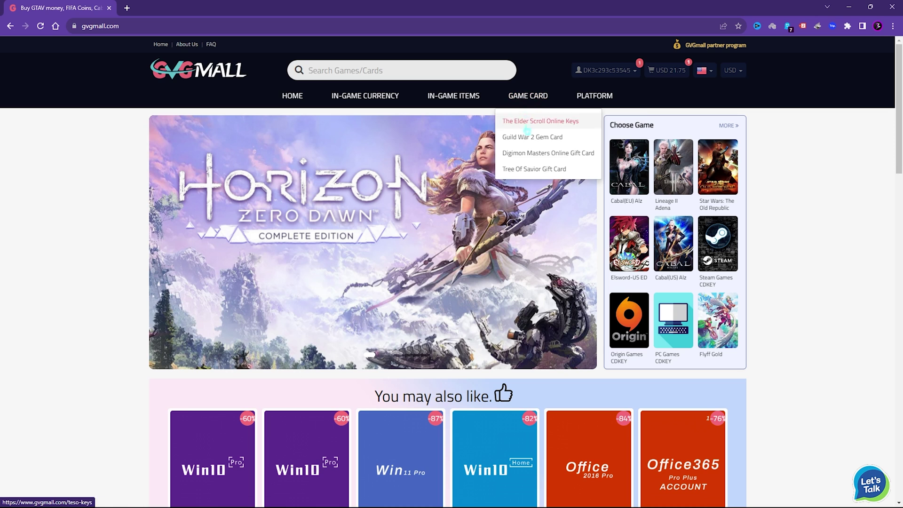
mouse_move(456, 103)
mouse_move(365, 96)
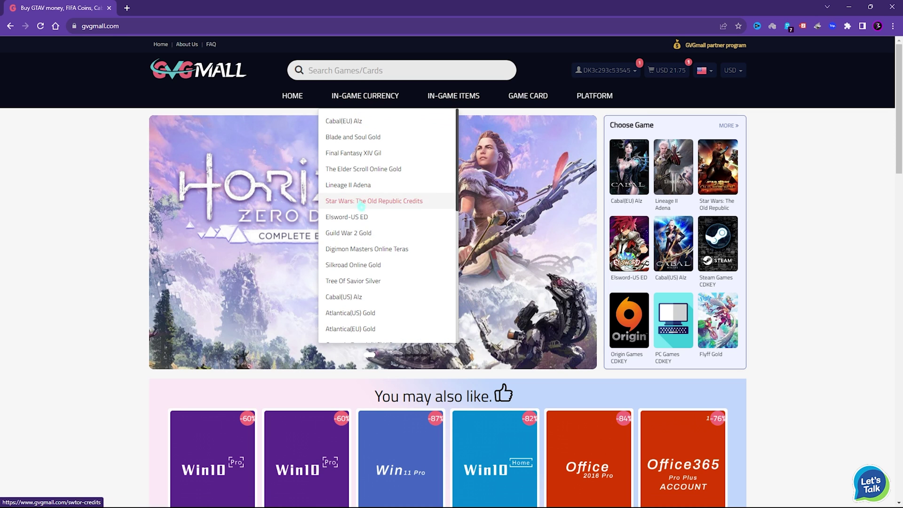
scroll(373, 214, down, 5)
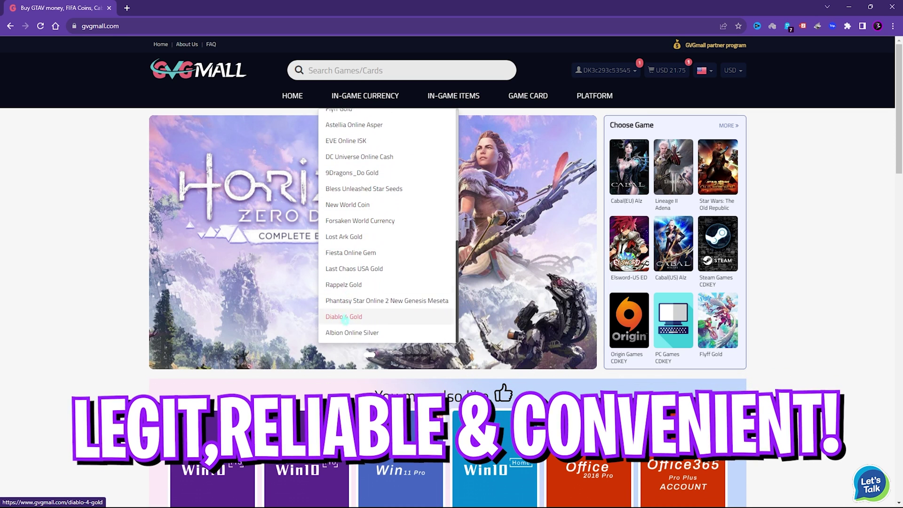
scroll(227, 334, down, 4)
scroll(226, 334, up, 4)
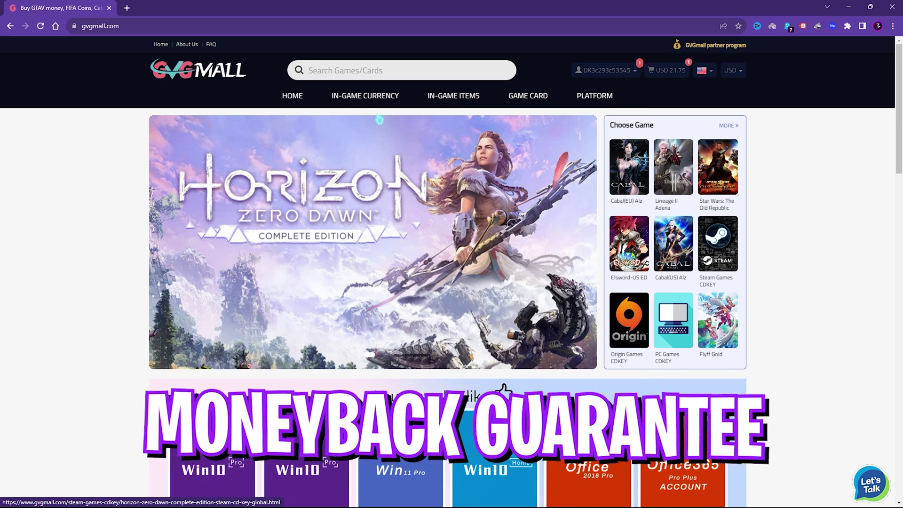
scroll(371, 254, down, 10)
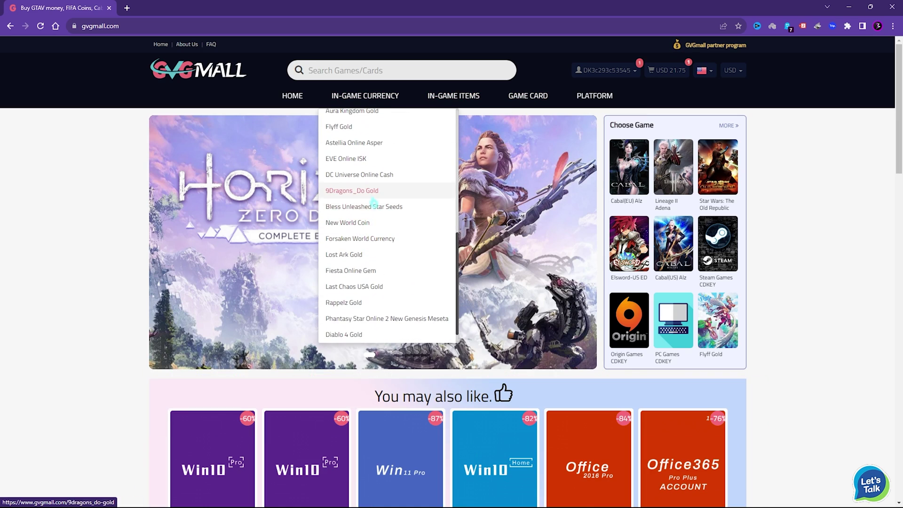
scroll(227, 328, down, 4)
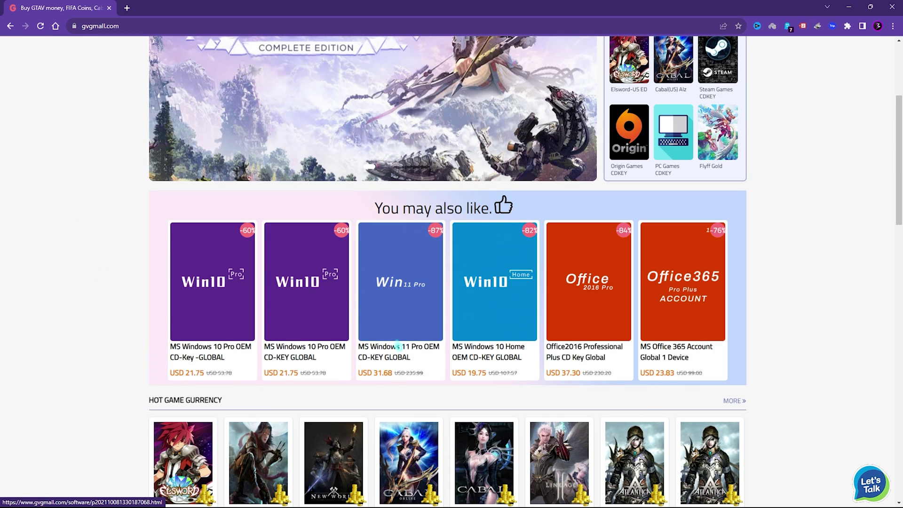
scroll(283, 381, up, 1)
scroll(142, 383, down, 1)
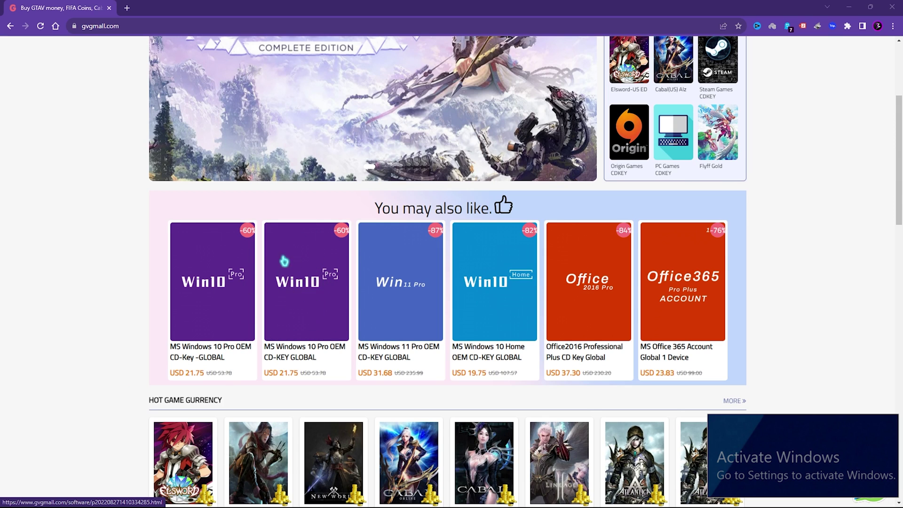
Highlight the May big Sale label and the USD 22.30 sale price.
drag(357, 160, 426, 160)
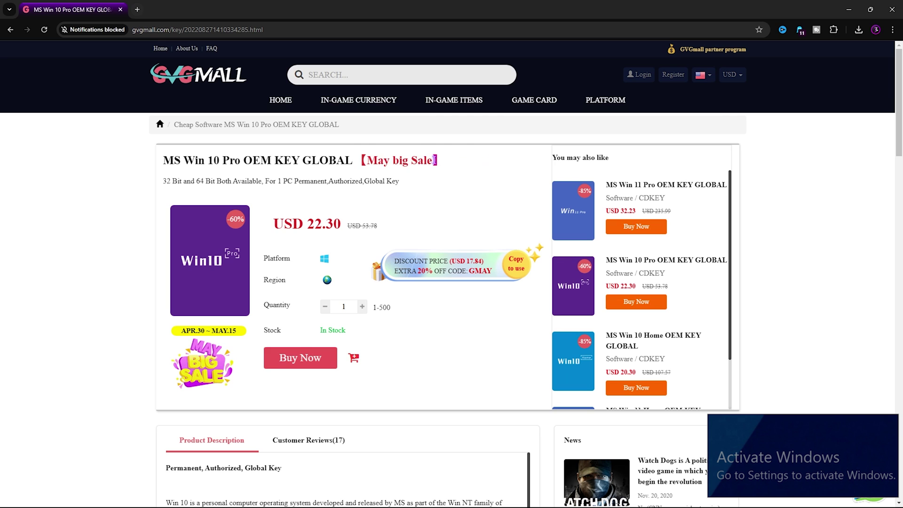
drag(361, 161, 443, 160)
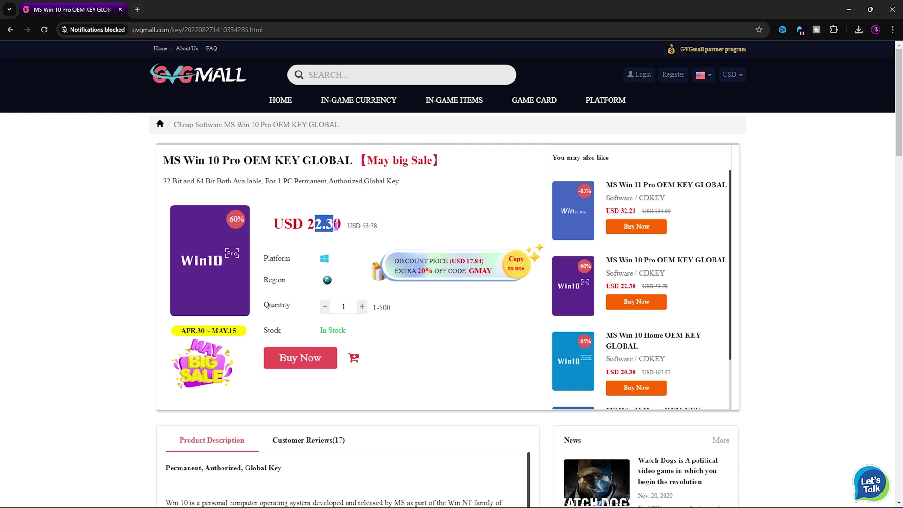
drag(339, 224, 309, 225)
click(308, 249)
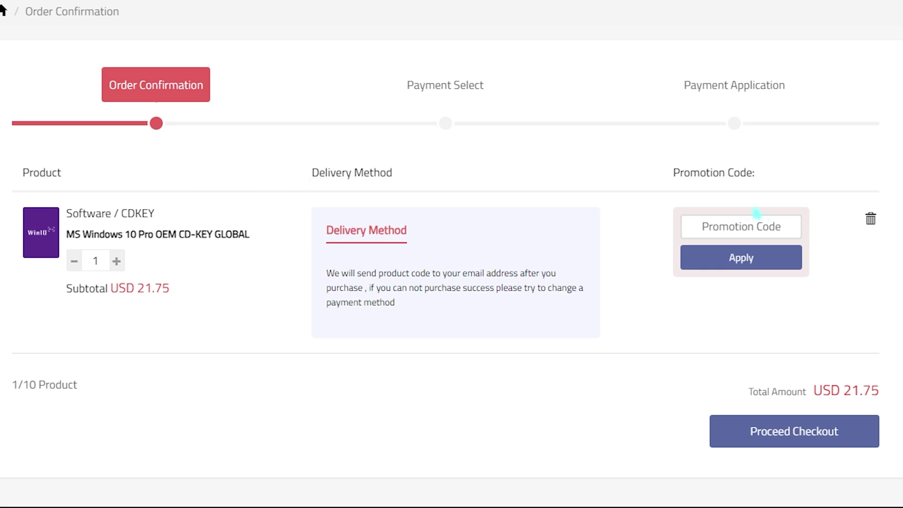
Apply promotion code FOX25, bringing the order total down to USD 16.31.
click(742, 225)
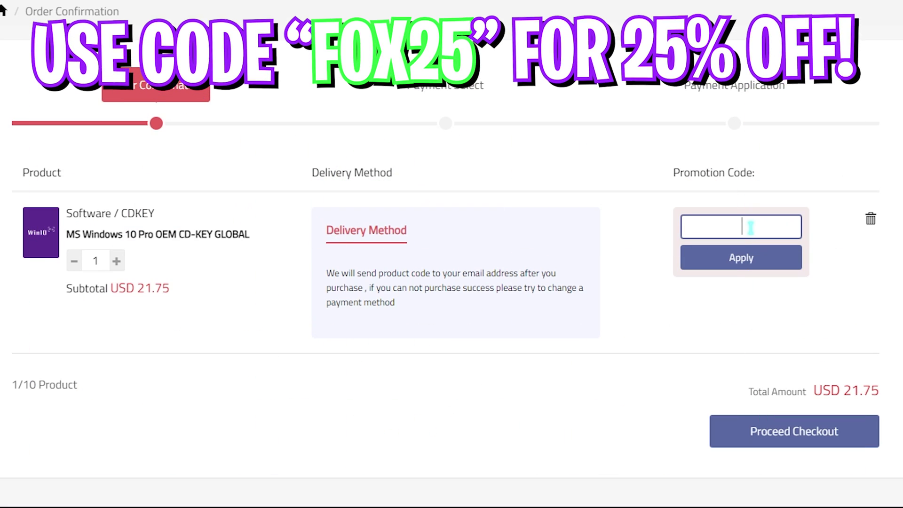
text(FOX25)
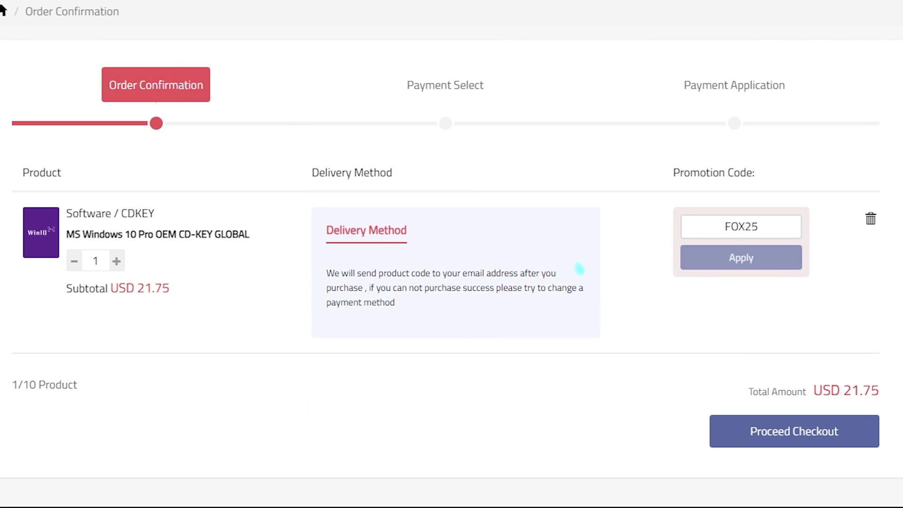
drag(848, 398, 884, 395)
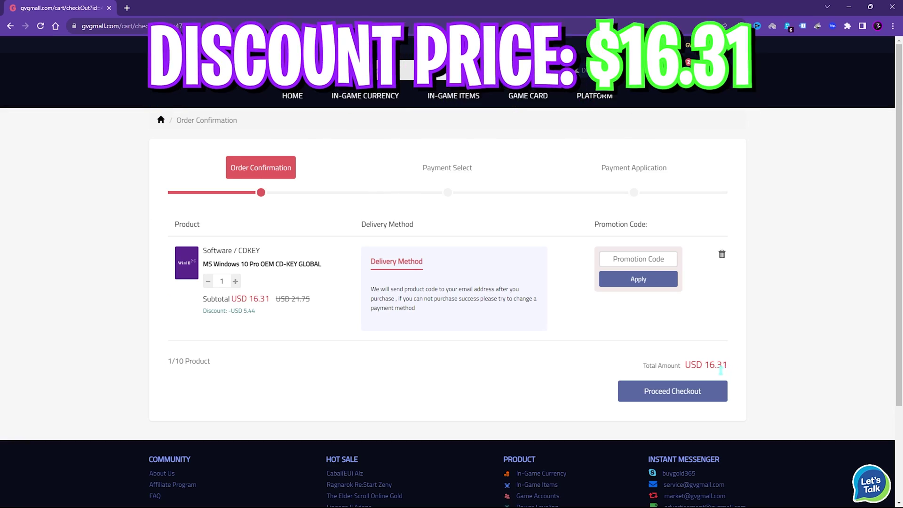
click(435, 341)
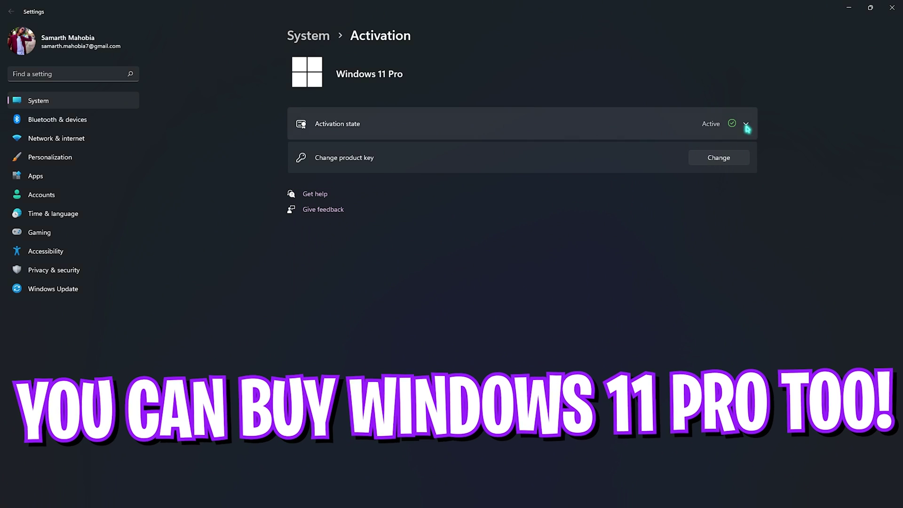
Submit the entered product key to activate Windows.
click(746, 124)
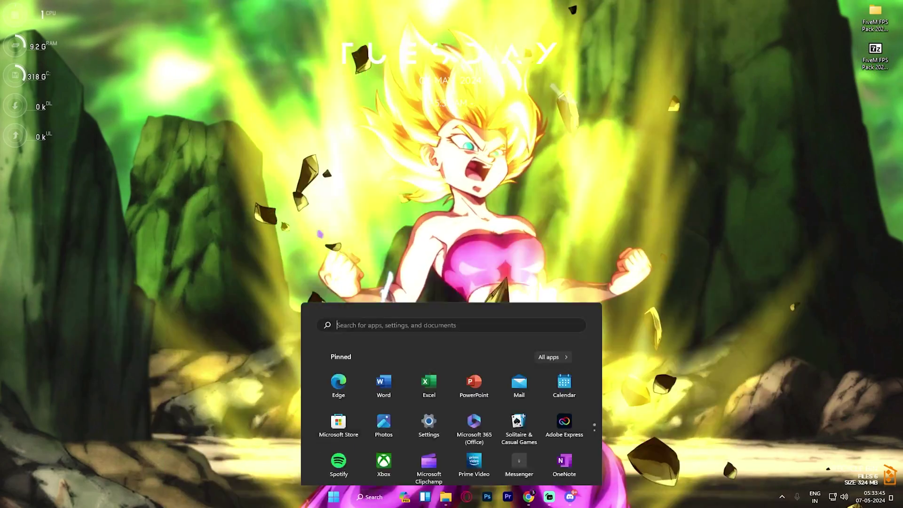
Set visual effects to best performance, keeping only taskbar thumbnails, icon thumbnails and smooth fonts.
text(adjust the appearance and performance of Windows)
key(Return)
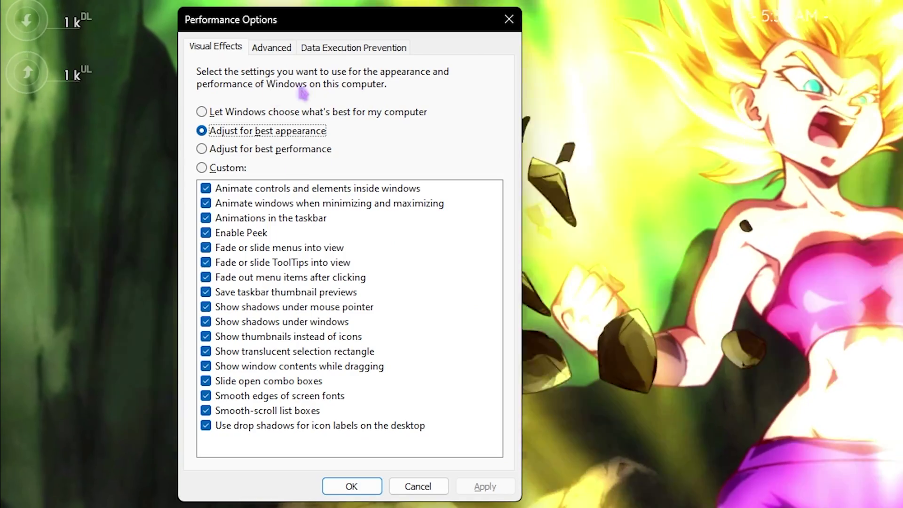
click(268, 153)
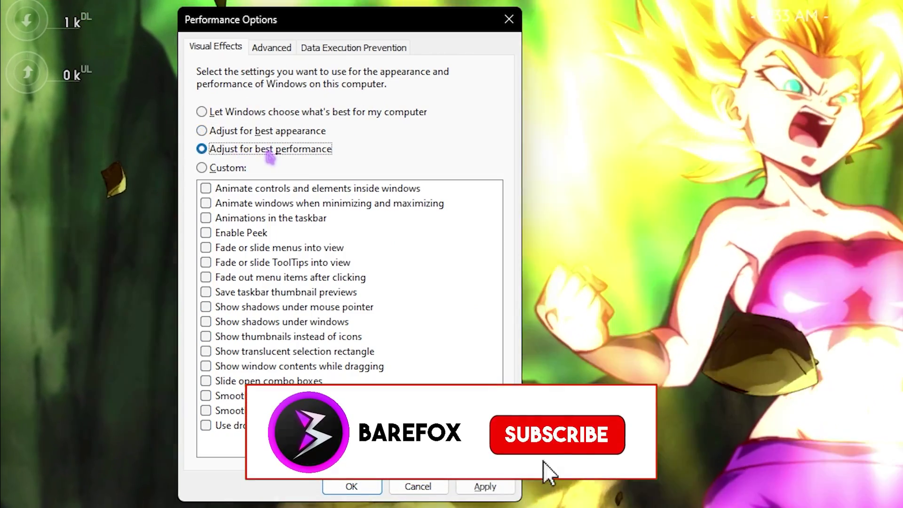
click(205, 292)
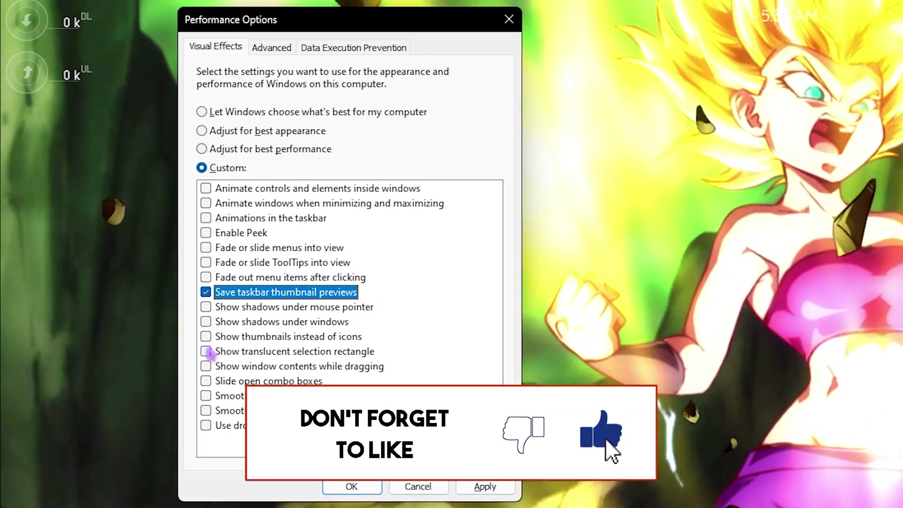
click(248, 339)
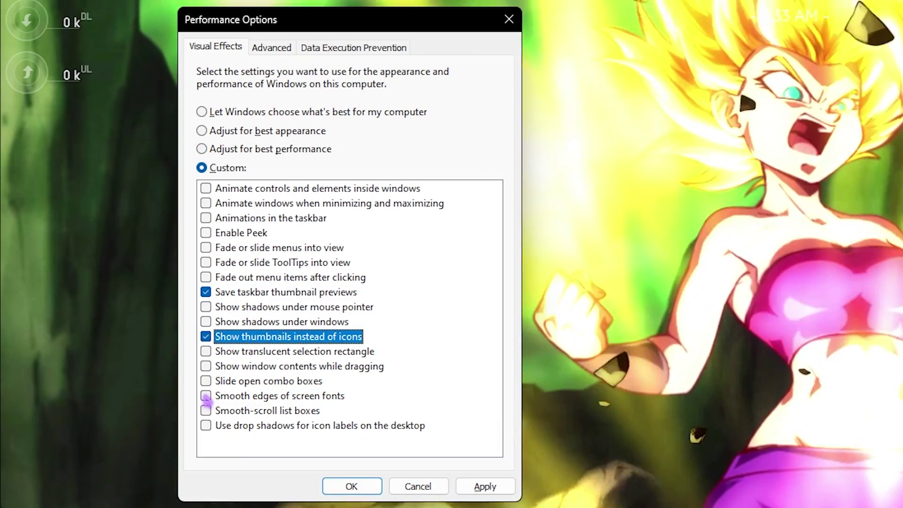
click(206, 396)
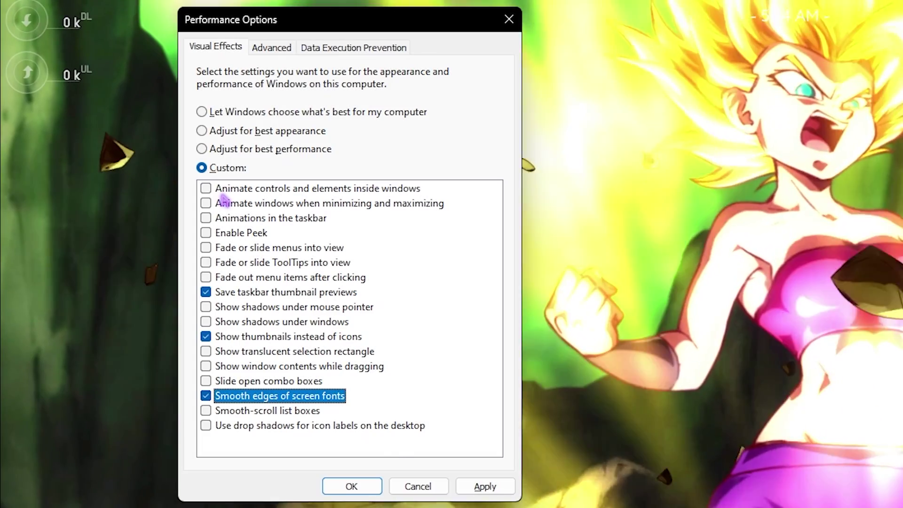
click(272, 49)
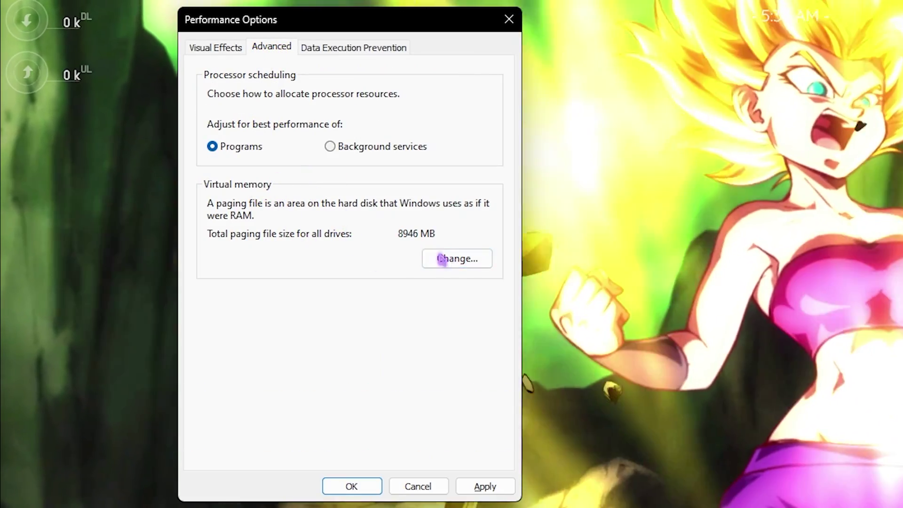
Set a custom initial paging file size of 1361 MB for drive C:.
click(456, 258)
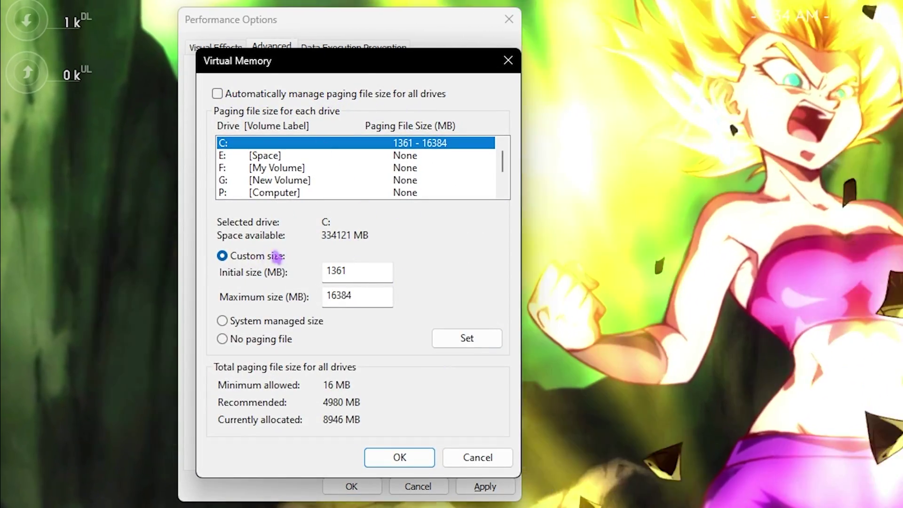
double_click(337, 271)
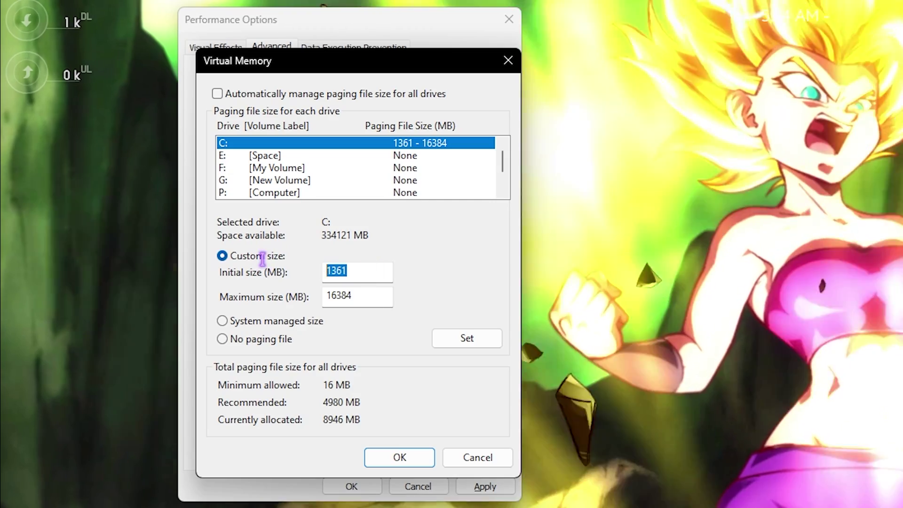
text(1361)
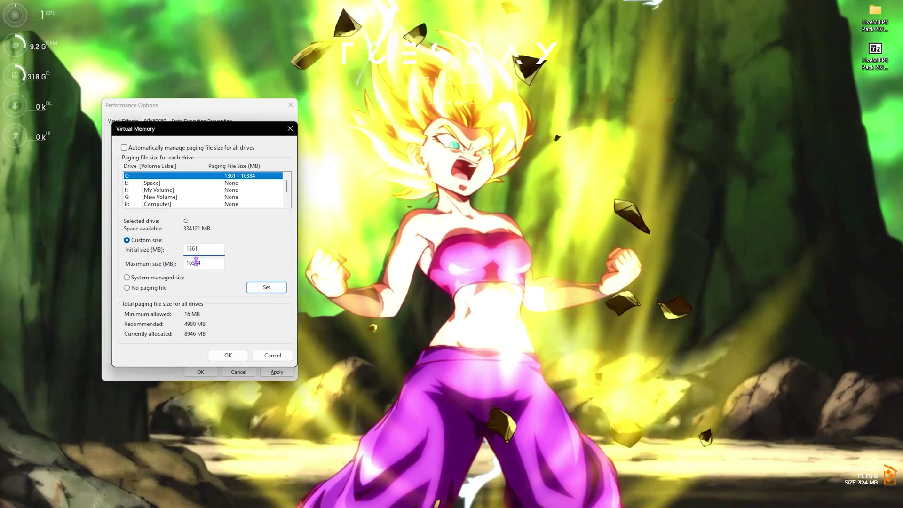
Check the installed physical RAM in System Information, then close it.
key(super)
text(system information)
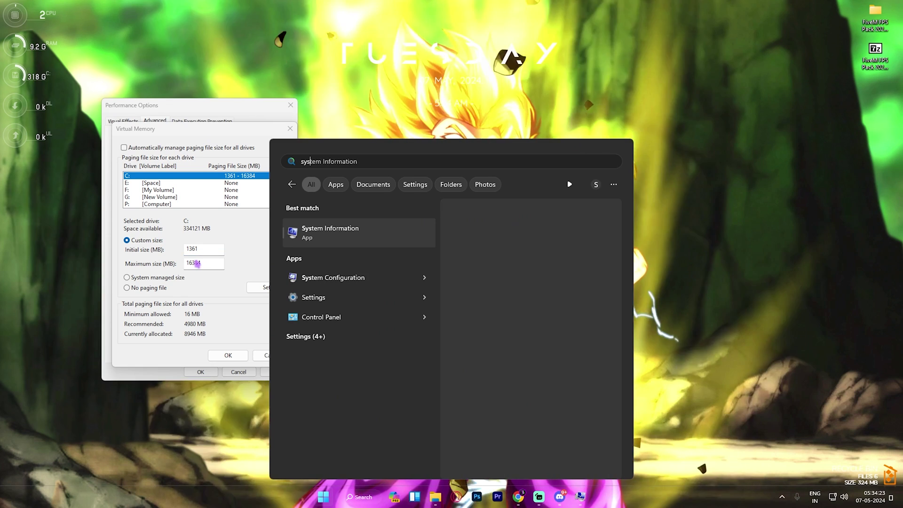
key(Return)
click(353, 335)
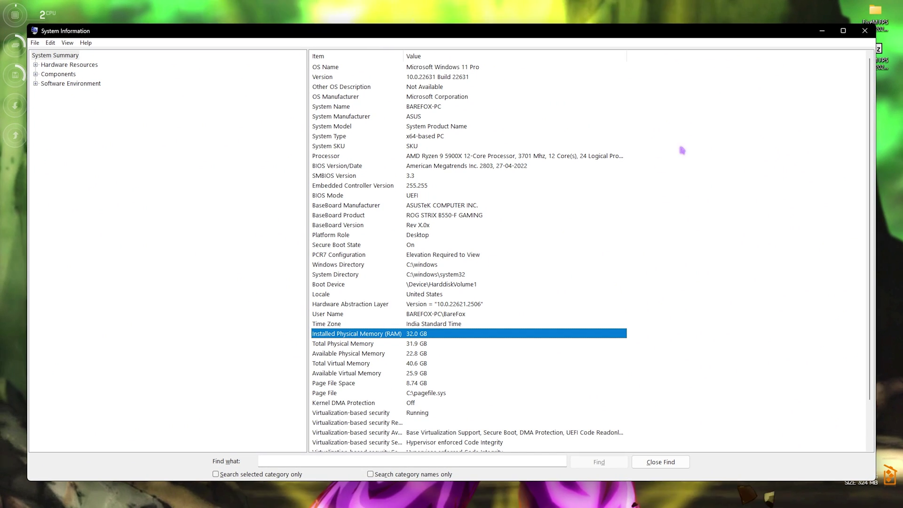
click(864, 31)
Open Calculator and start multiplying 32.
key(super)
text(calculator)
key(Return)
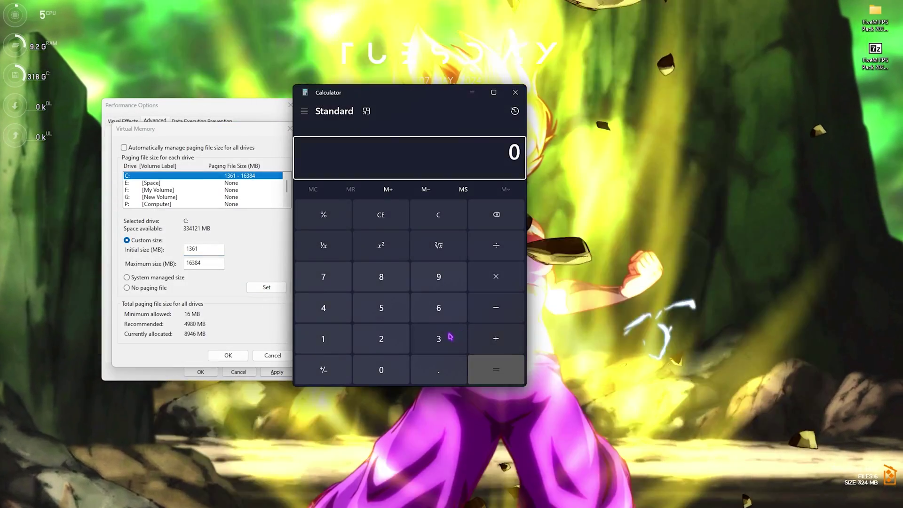
text(32)
click(496, 276)
Calculate 32 × 1024 ÷ 2 in Calculator to get 16,384.
click(329, 339)
click(496, 215)
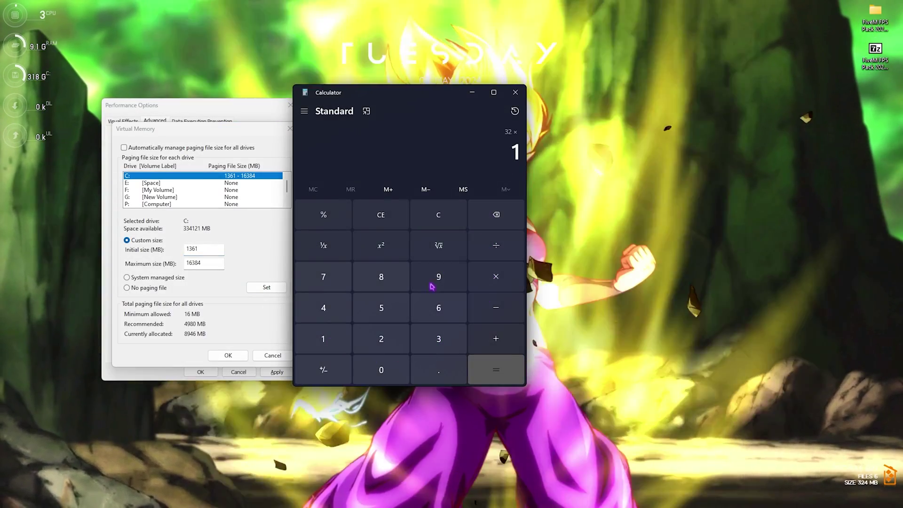
click(381, 370)
click(381, 339)
click(324, 307)
click(476, 369)
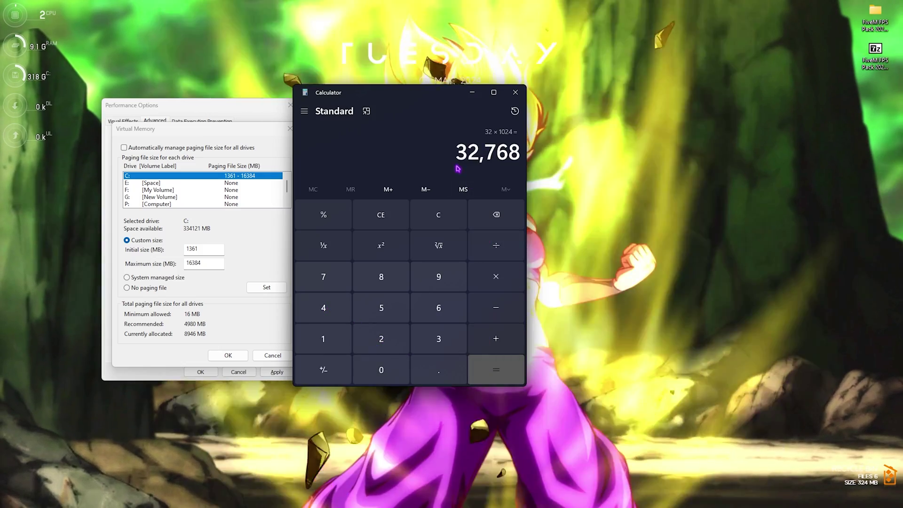
click(493, 258)
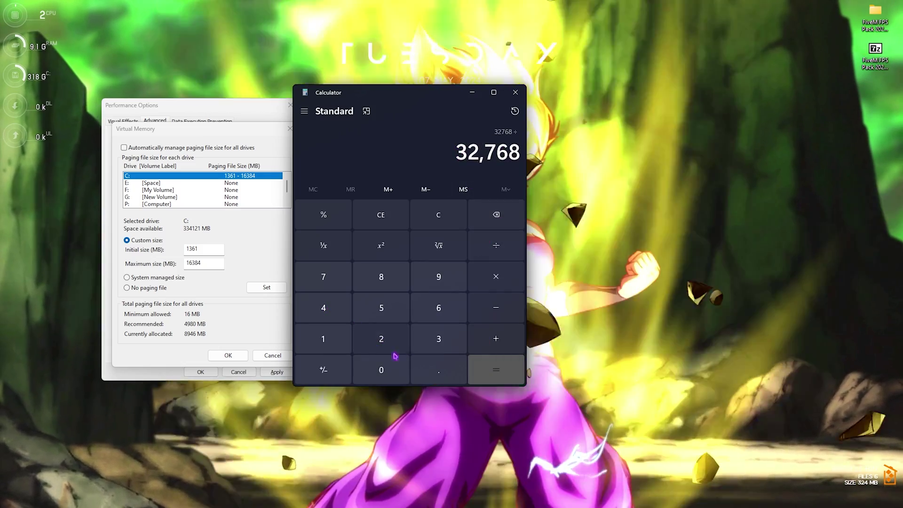
click(381, 339)
click(479, 372)
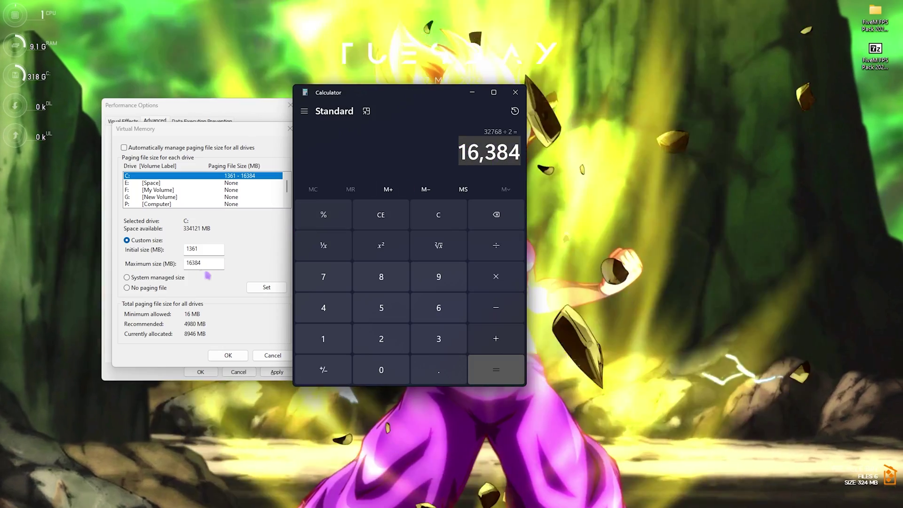
Set 16384 as the C: paging file maximum size and confirm Virtual Memory.
drag(207, 263, 164, 265)
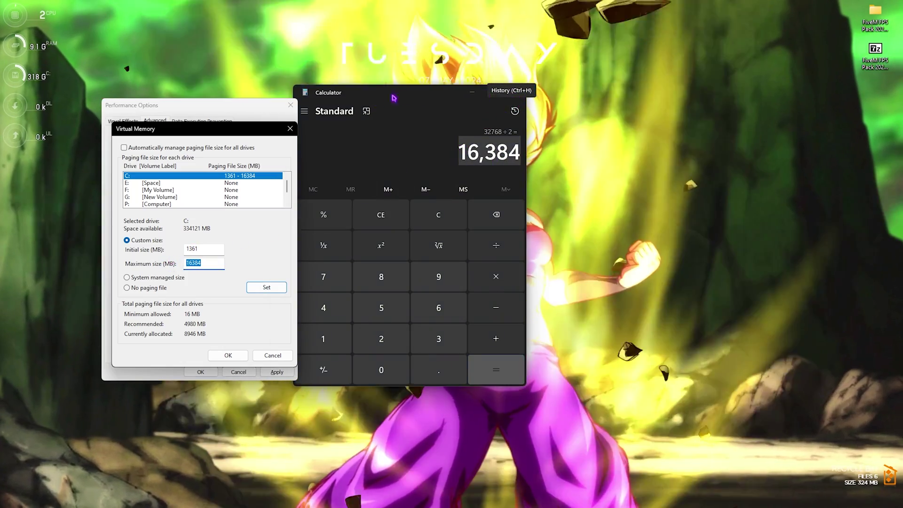
click(472, 93)
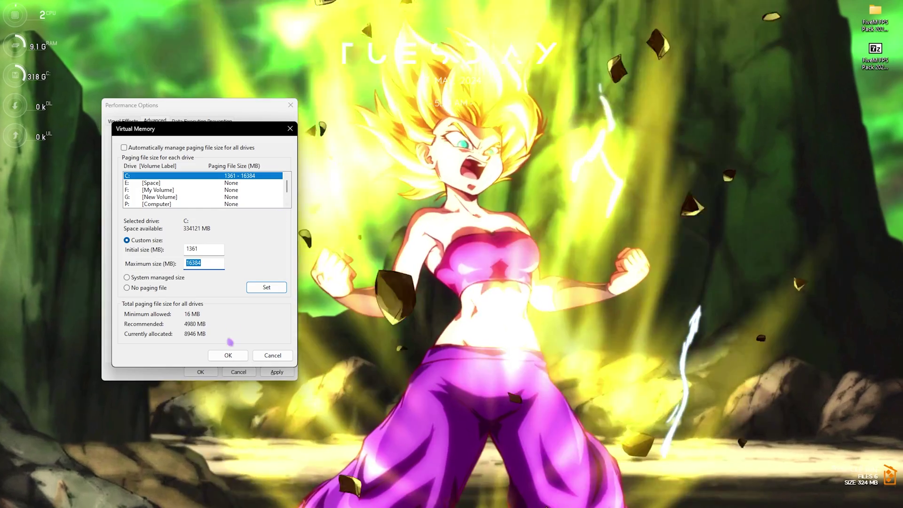
click(267, 287)
click(228, 355)
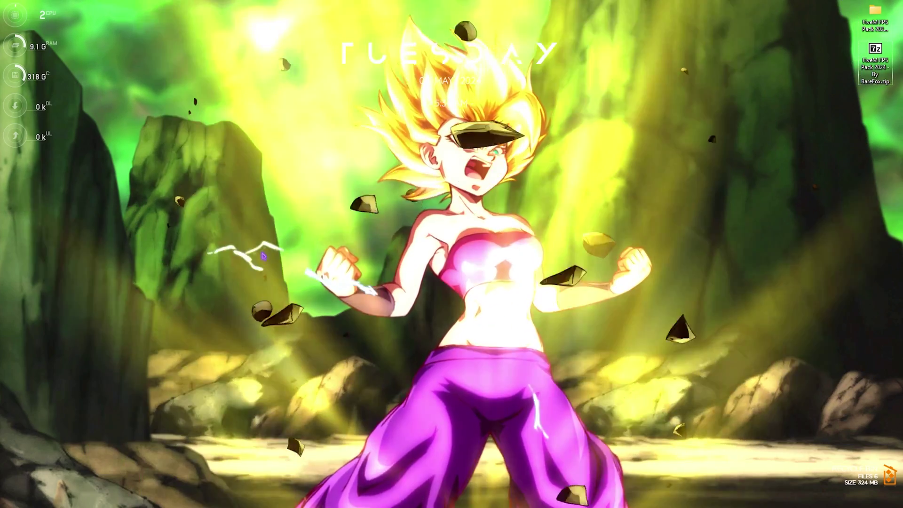
Run msconfig, hide all Microsoft services on the Services tab, and scroll the remaining list.
key(super+r)
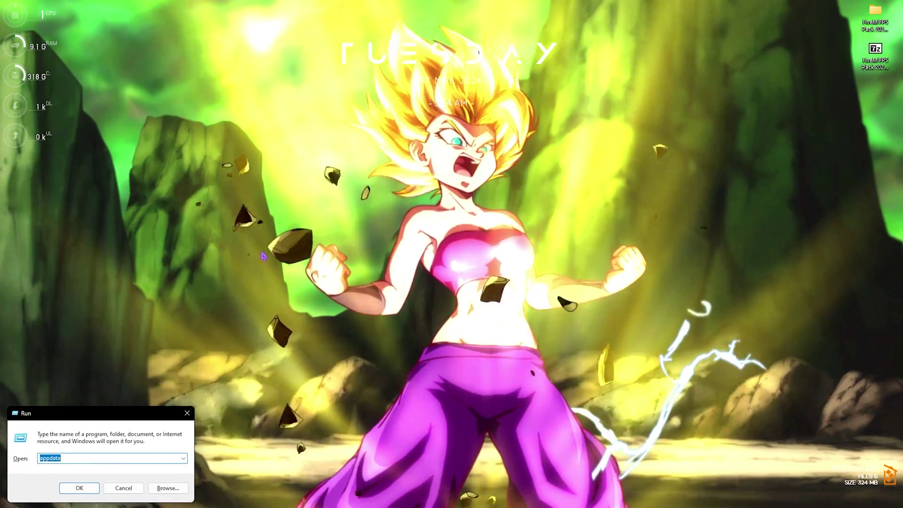
text(msconfig)
key(Return)
click(266, 84)
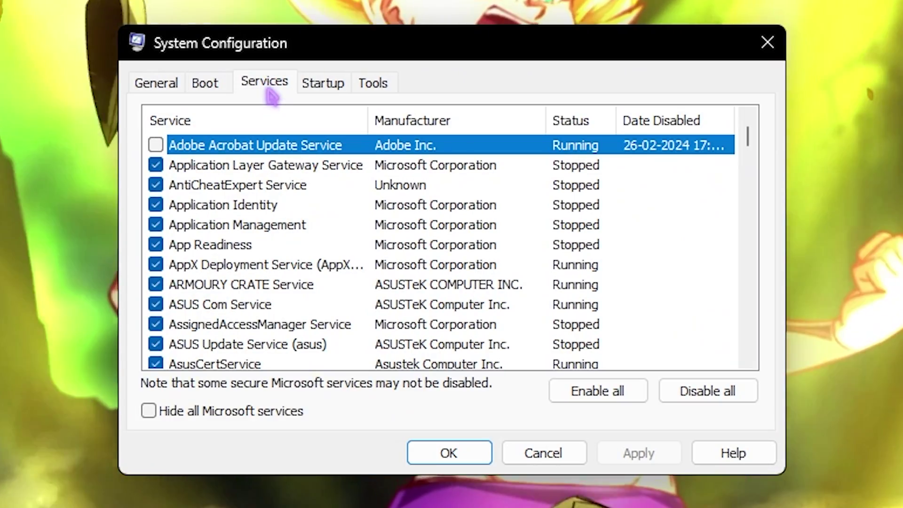
click(149, 412)
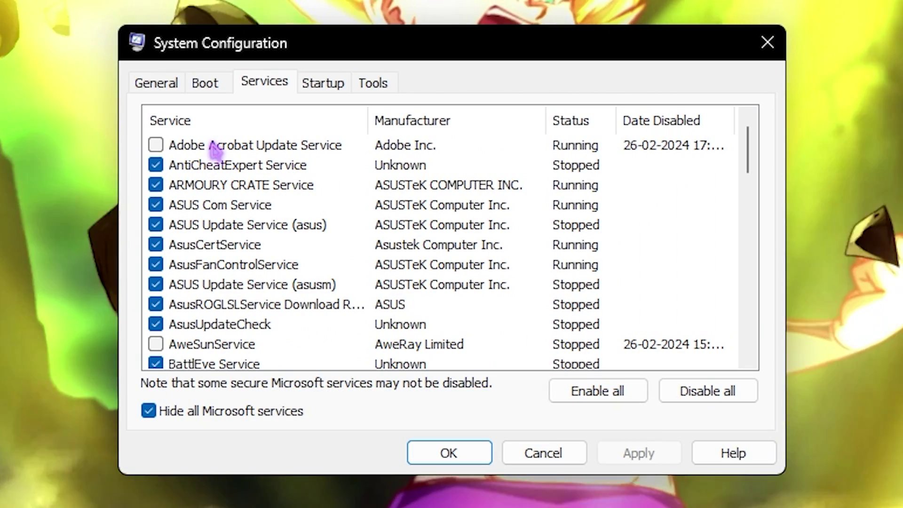
scroll(218, 236, down, 4)
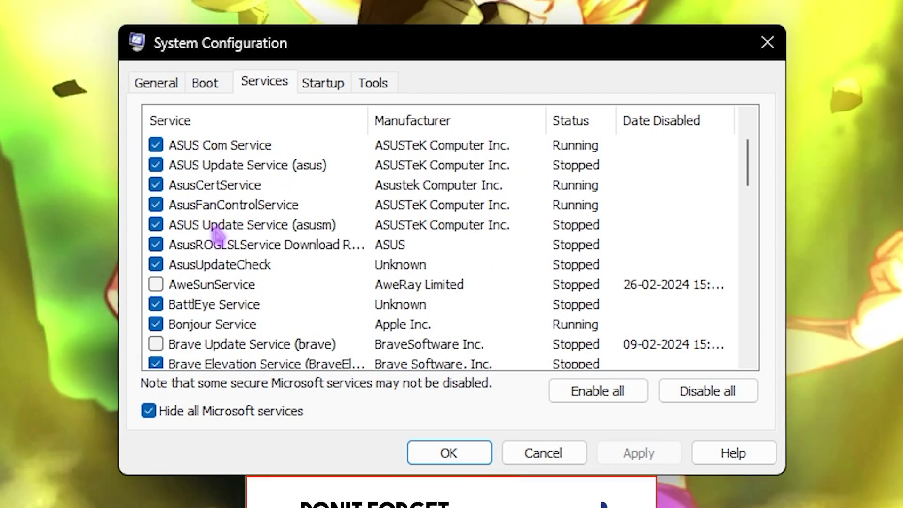
scroll(218, 249, down, 5)
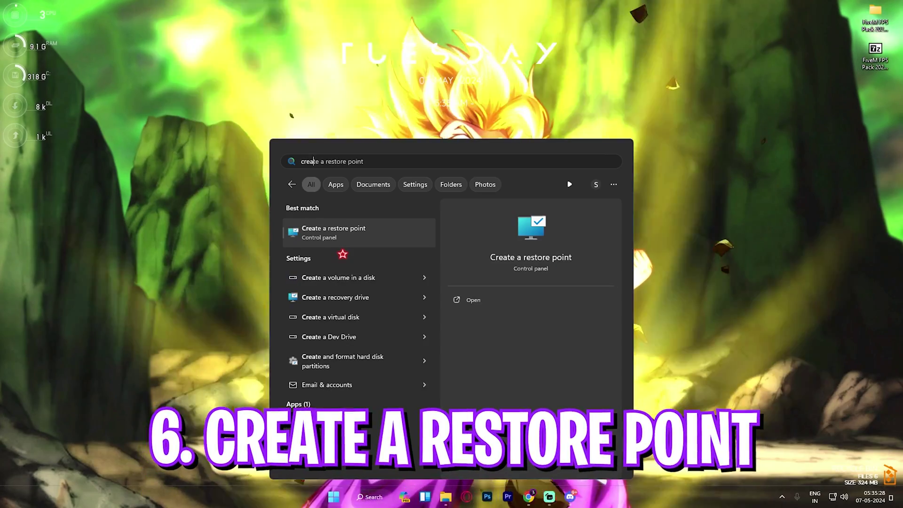
Create a restore point named FiveM on Local Disk (C:) and close System Properties.
key(Return)
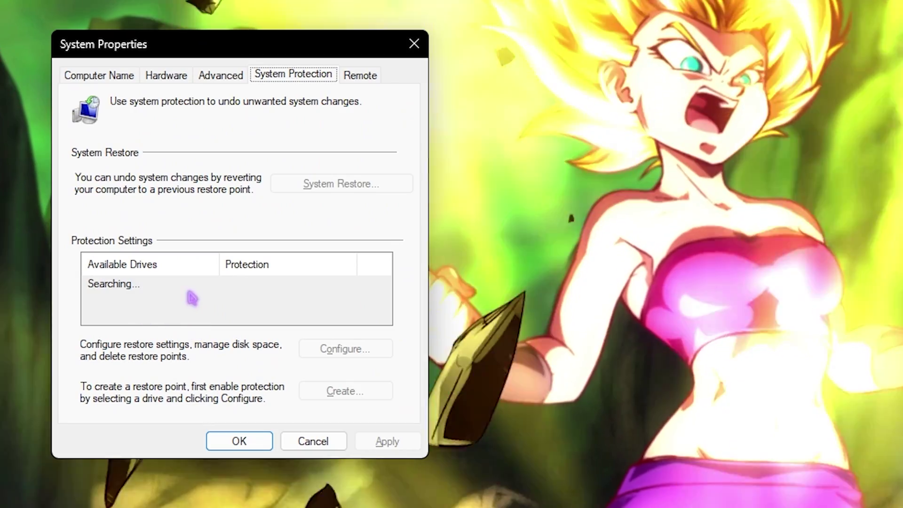
scroll(172, 309, down, 1)
click(162, 314)
click(319, 390)
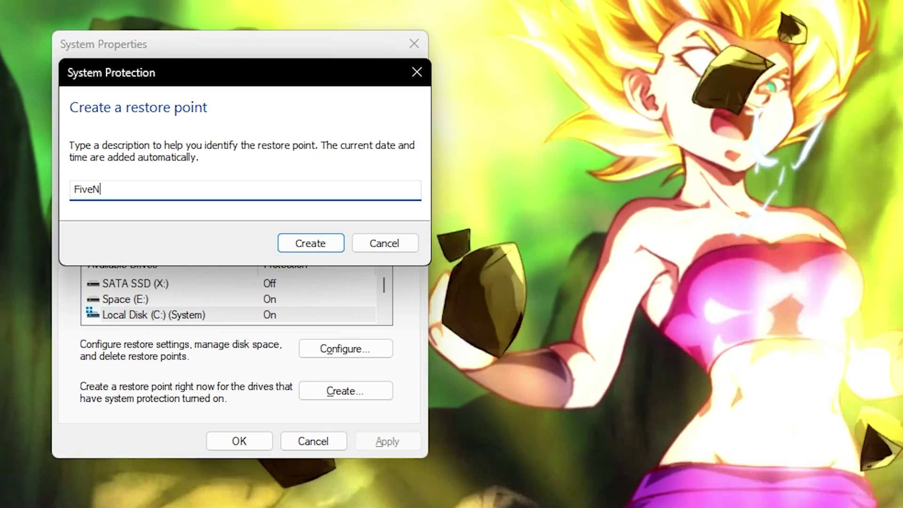
text(FiveN)
key(BackSpace)
text(M)
key(Return)
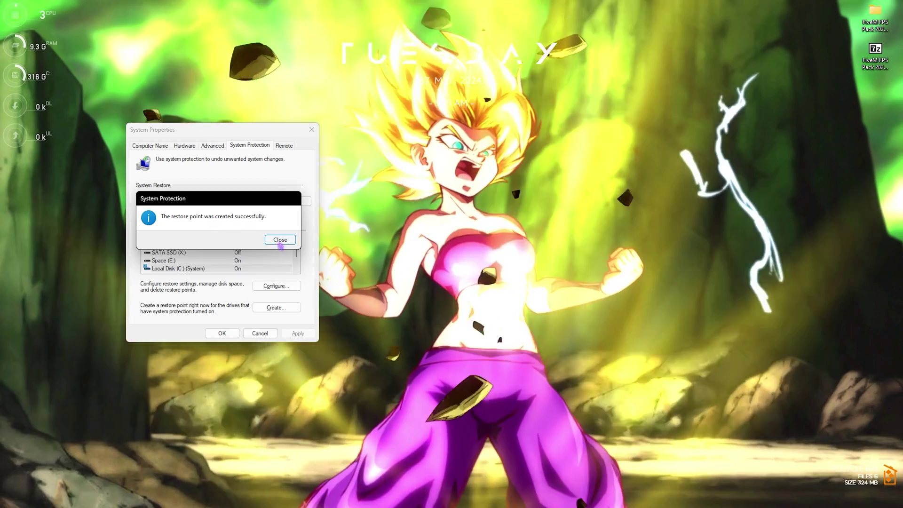
click(353, 259)
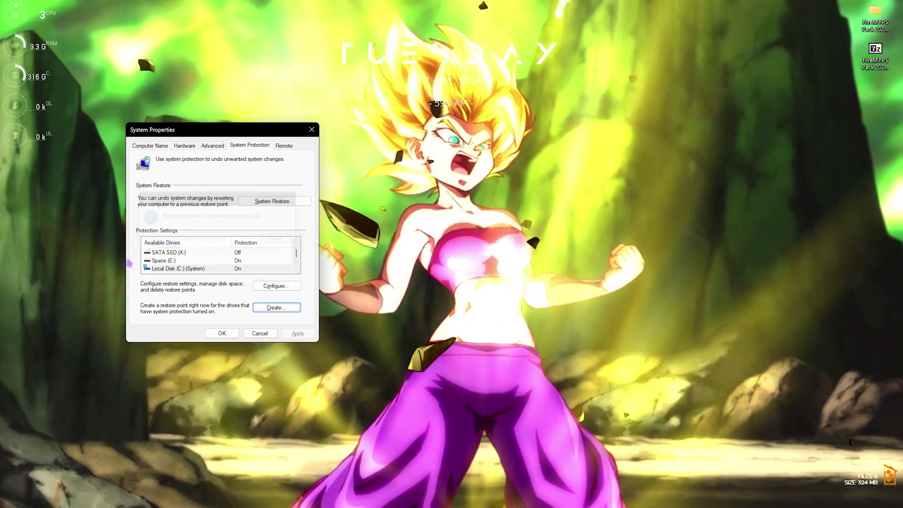
click(413, 43)
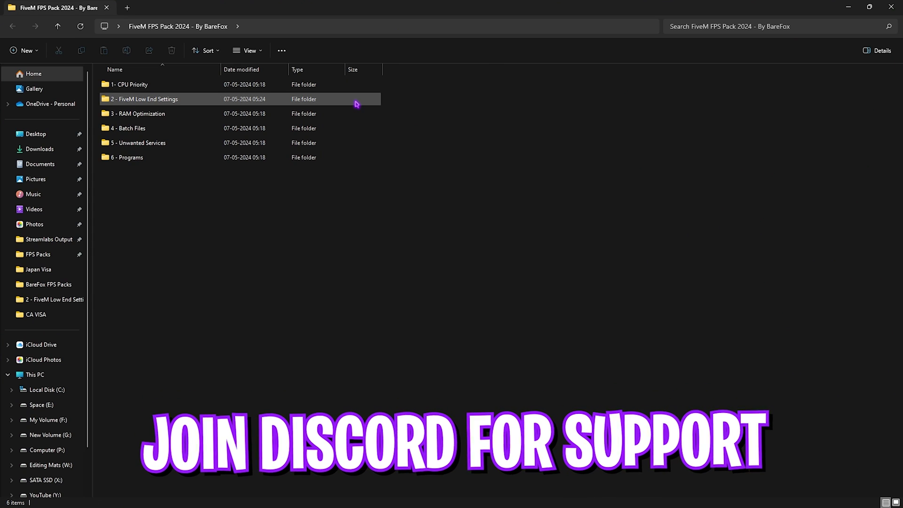
Browse the AMD and INTEL folders in 1- CPU Priority, then open 2 - FiveM Low End Settings.
drag(179, 177, 142, 85)
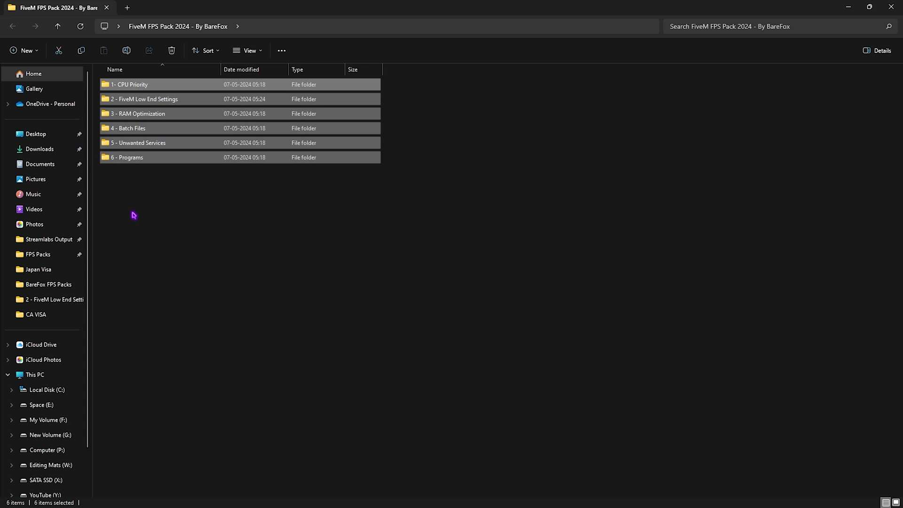
click(134, 215)
double_click(127, 87)
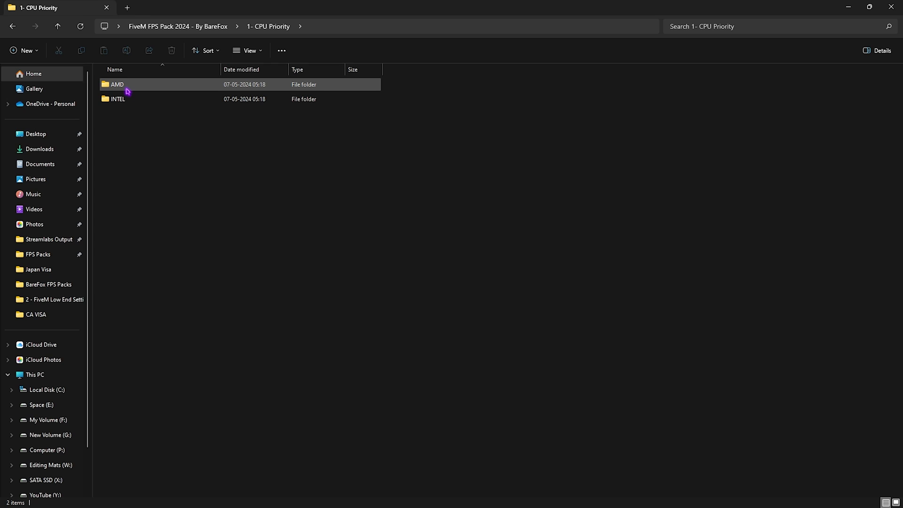
double_click(127, 89)
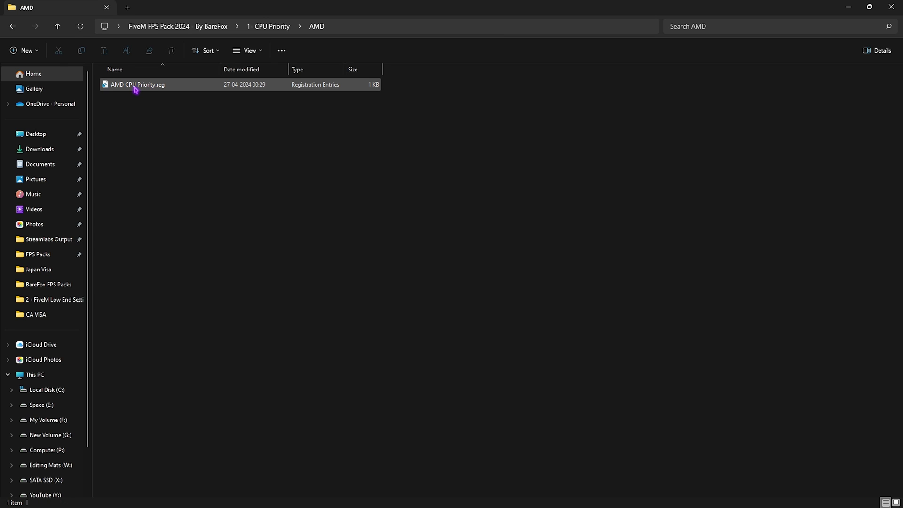
click(244, 28)
double_click(137, 100)
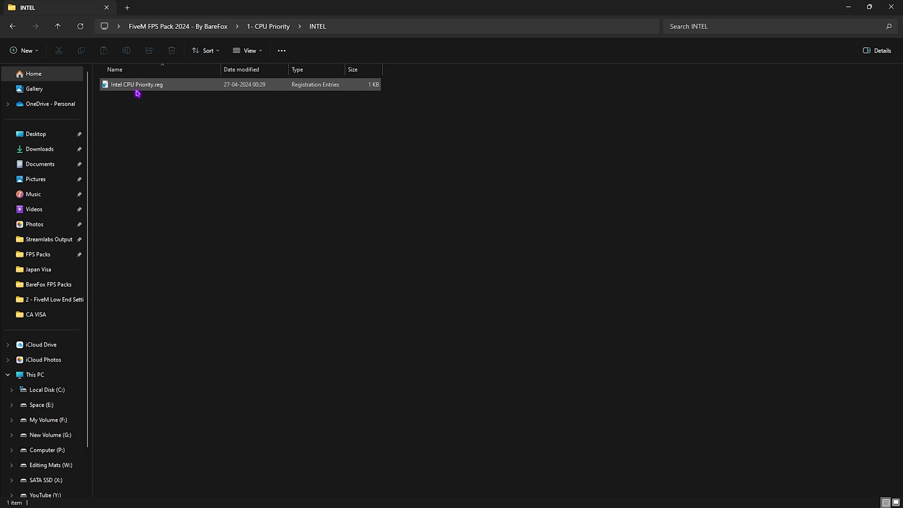
key(alt+Up)
key(alt+Up)
double_click(136, 99)
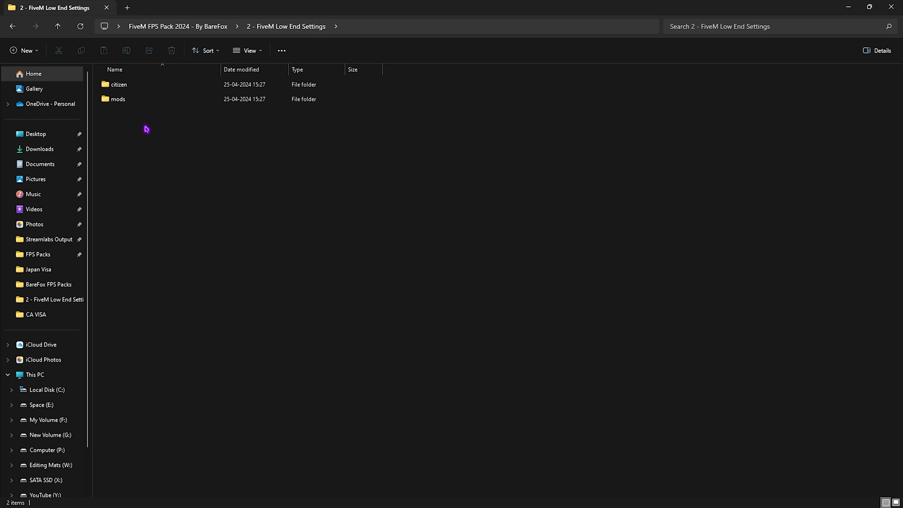
Paste the citizen and mods folders into FiveM Application Data, overwriting the 225 existing files.
drag(139, 128, 137, 76)
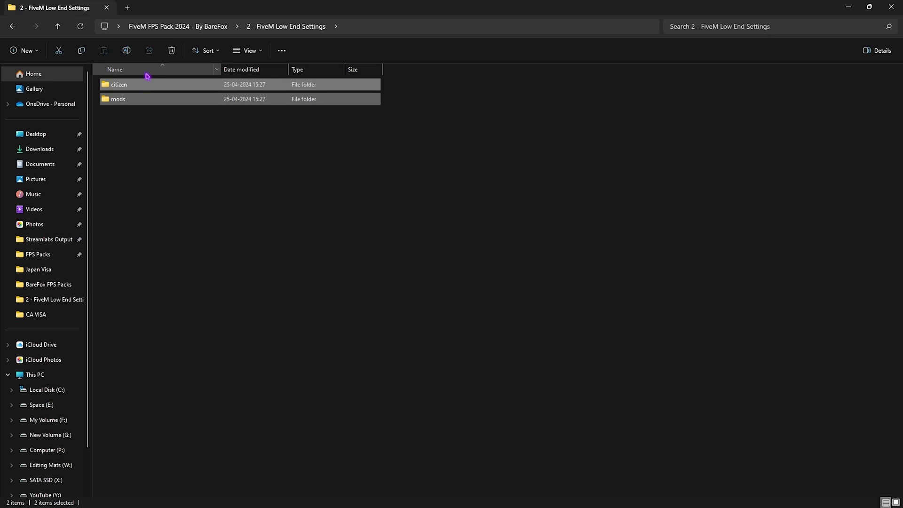
click(847, 6)
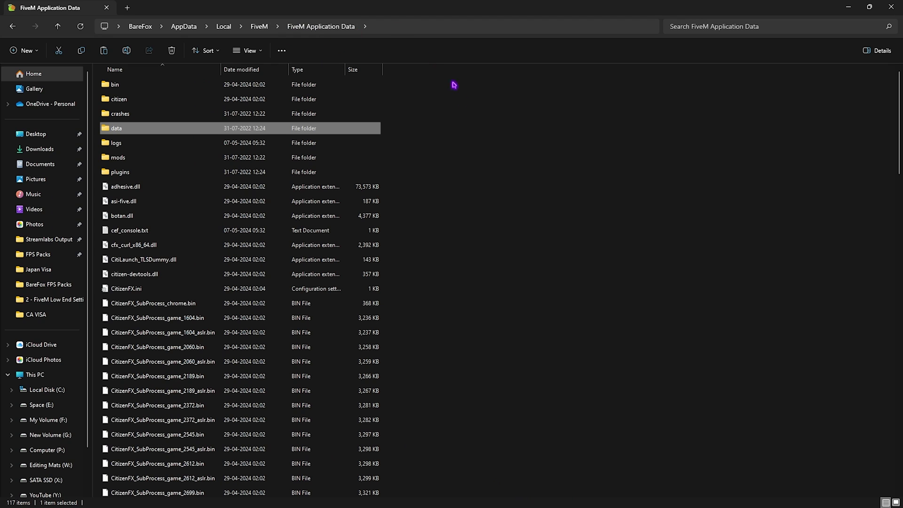
click(422, 183)
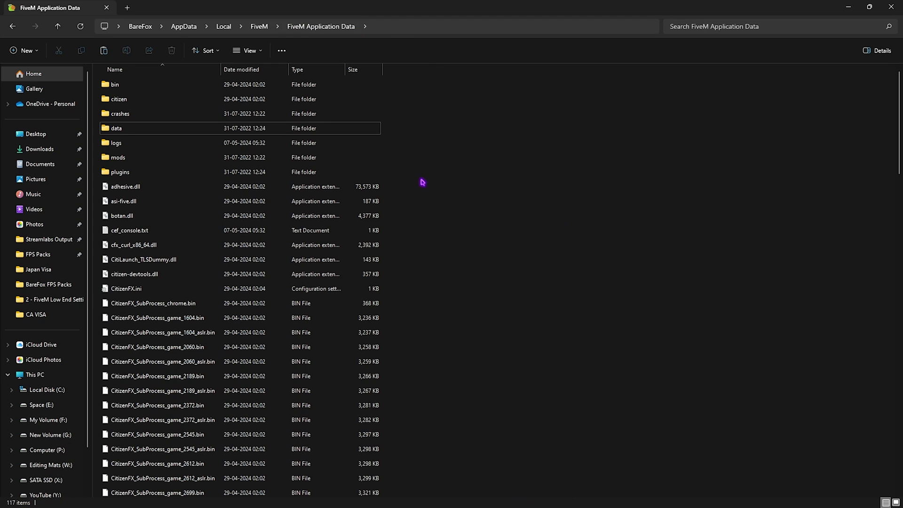
key(ctrl+v)
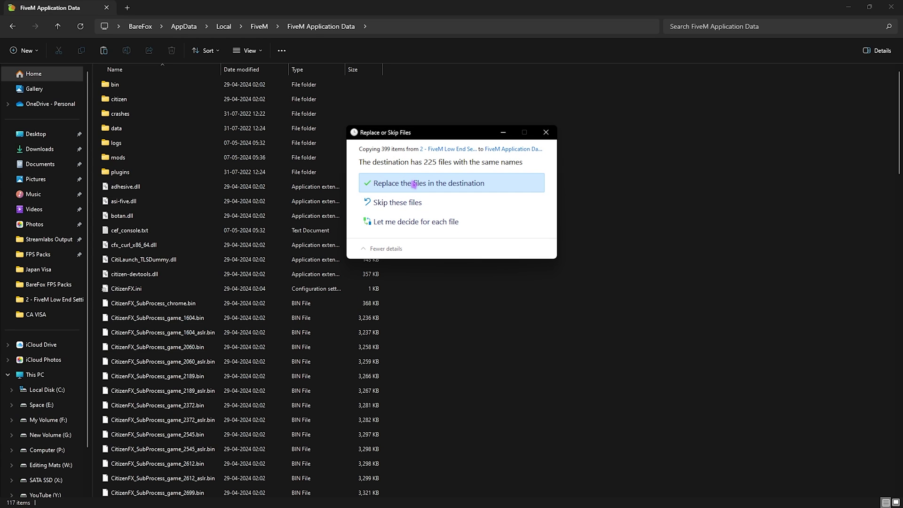
click(414, 184)
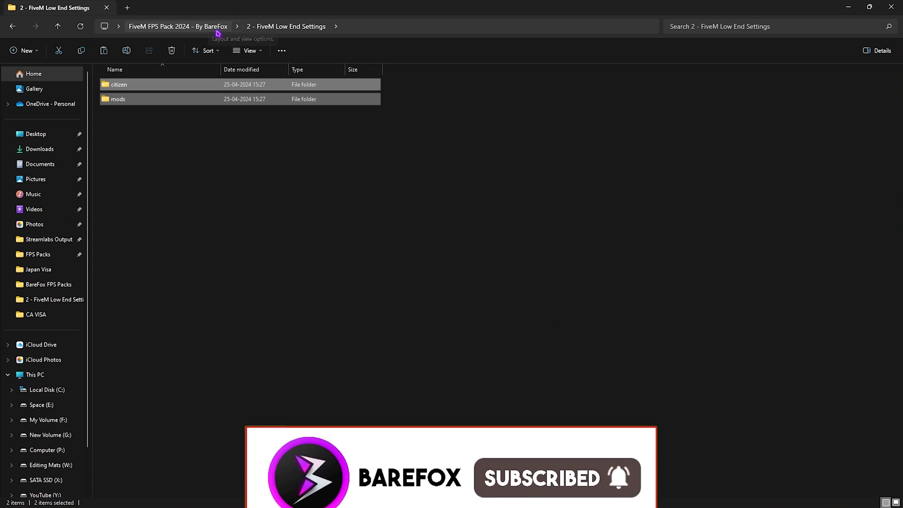
click(217, 28)
Open 3 - RAM Optimization and pick out 32GB Ram.reg and Reset to Default.reg.
double_click(140, 115)
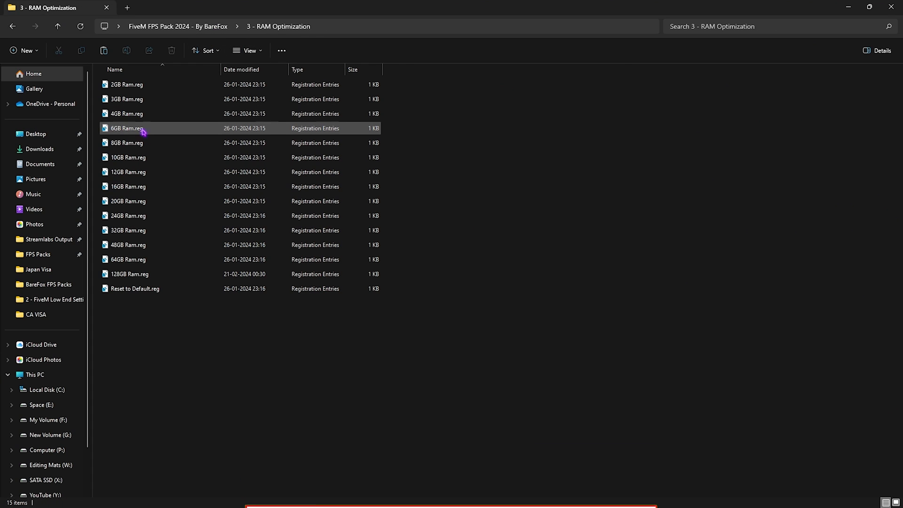
drag(289, 361, 194, 89)
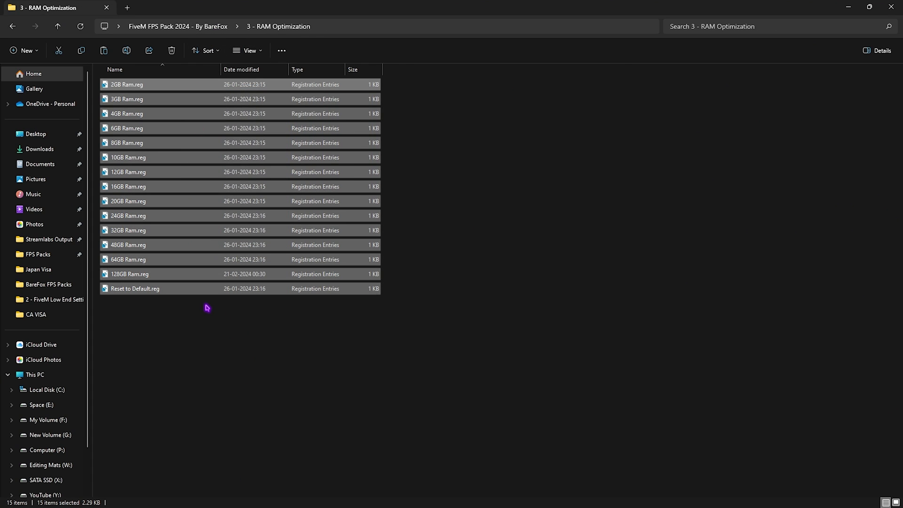
click(207, 308)
click(128, 233)
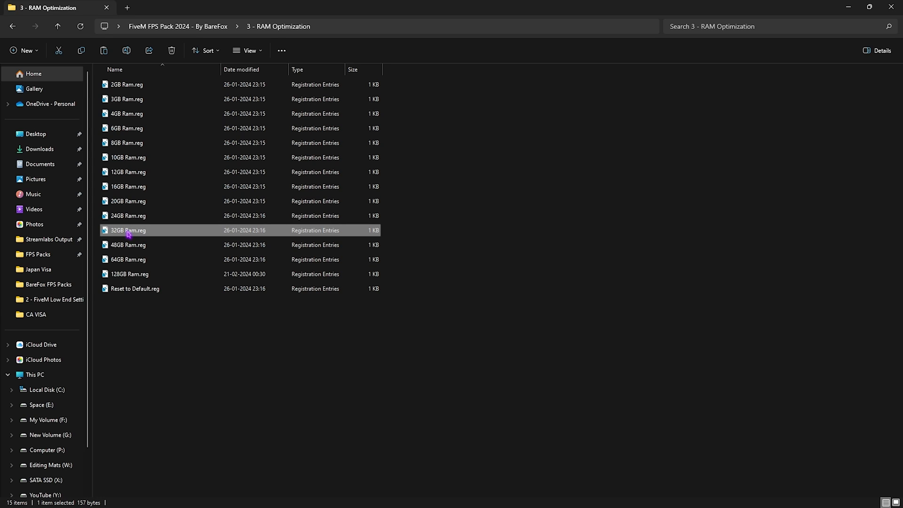
click(142, 290)
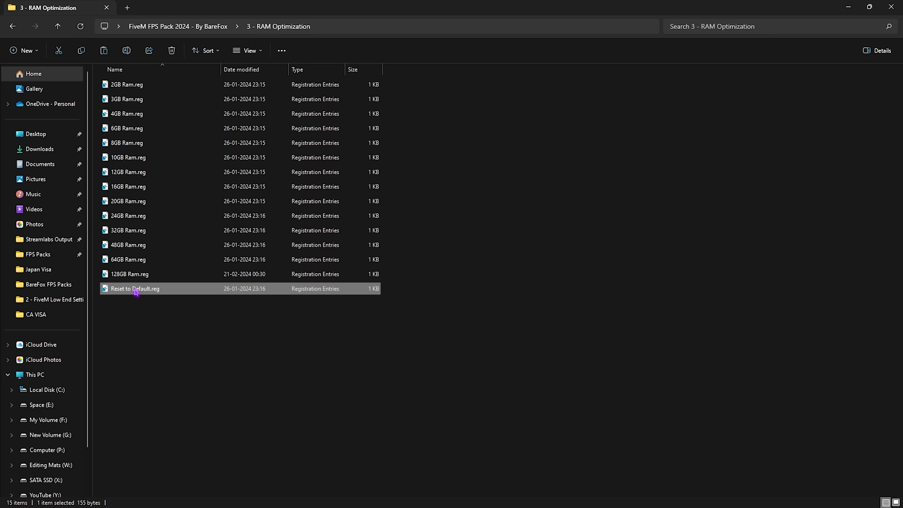
Open 4 - Batch Files, select its three .cmd scripts, and show Disable HPET.cmd's options.
key(alt+Left)
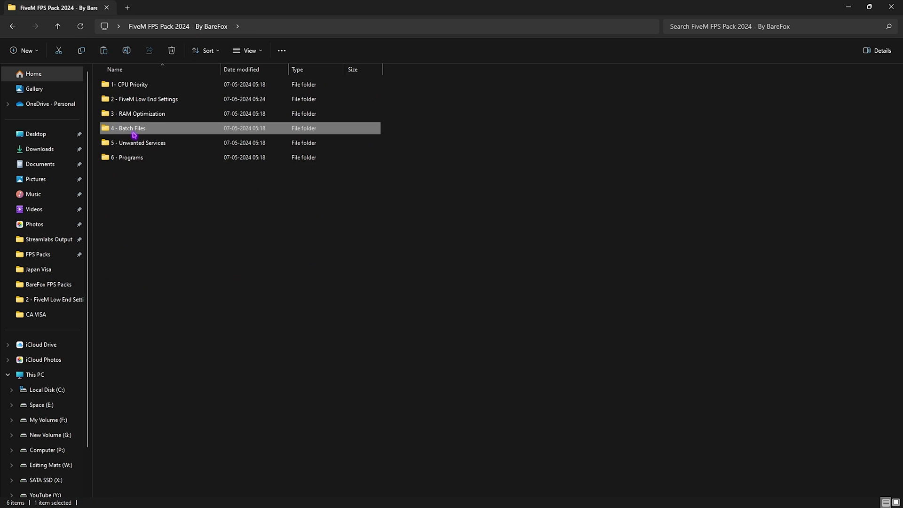
double_click(132, 129)
drag(182, 168, 155, 83)
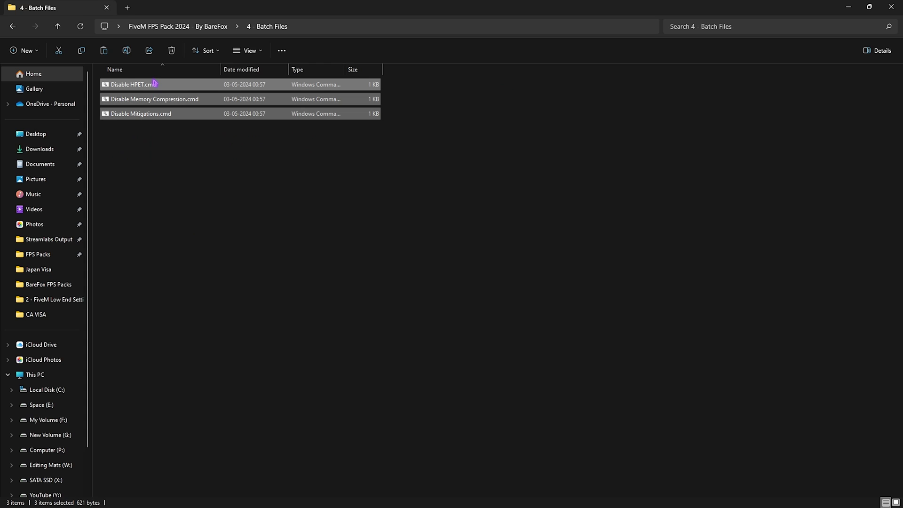
click(156, 147)
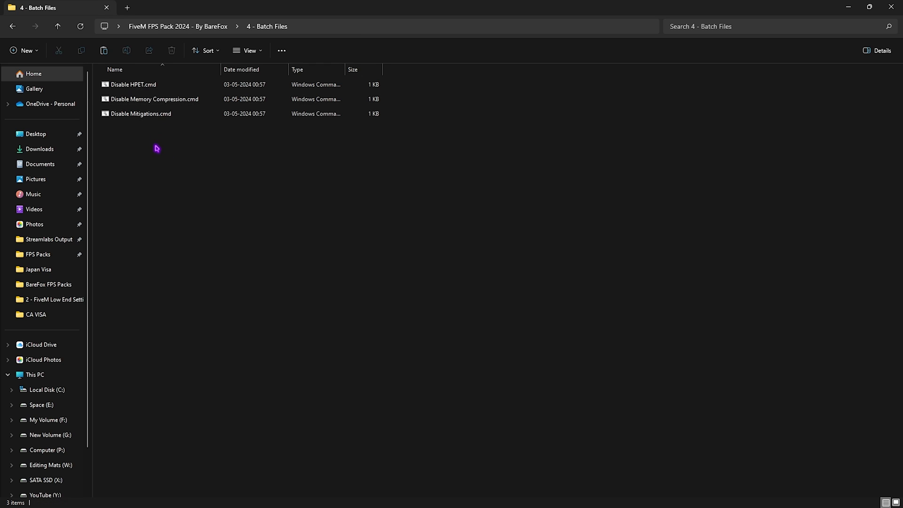
drag(189, 166, 159, 81)
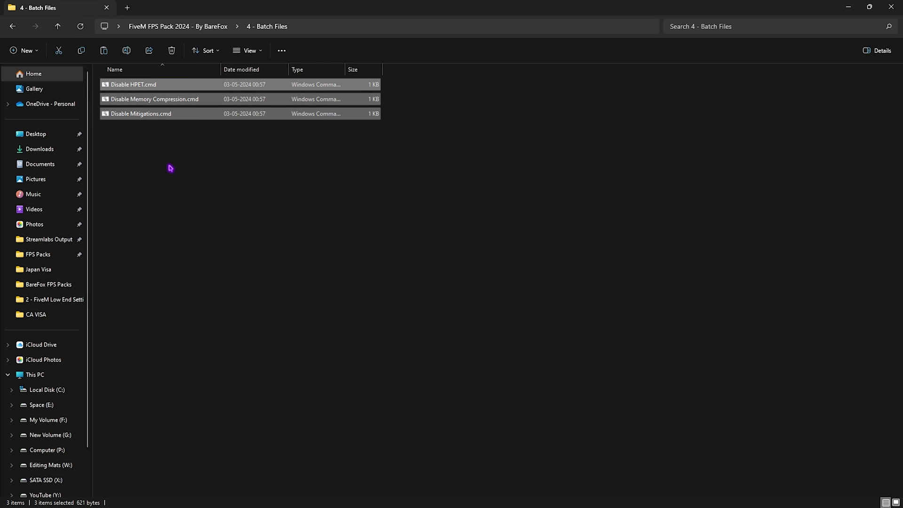
click(156, 89)
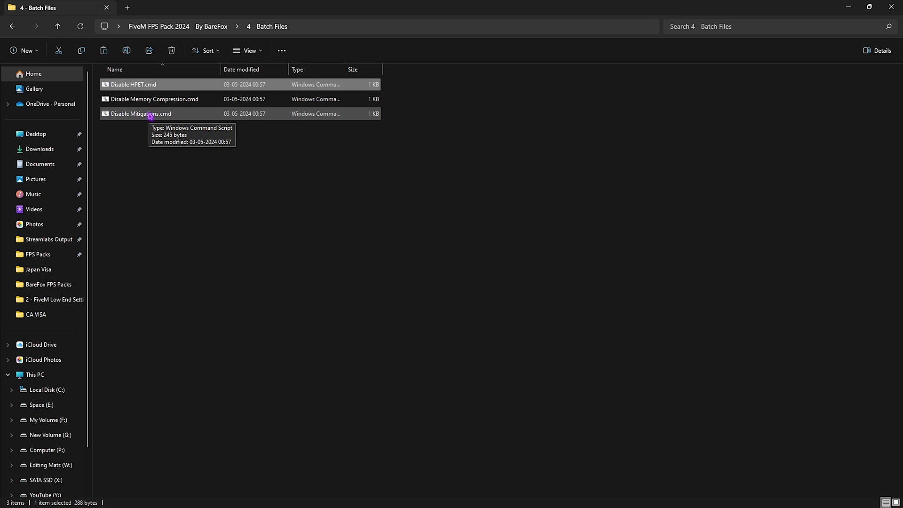
right_click(148, 84)
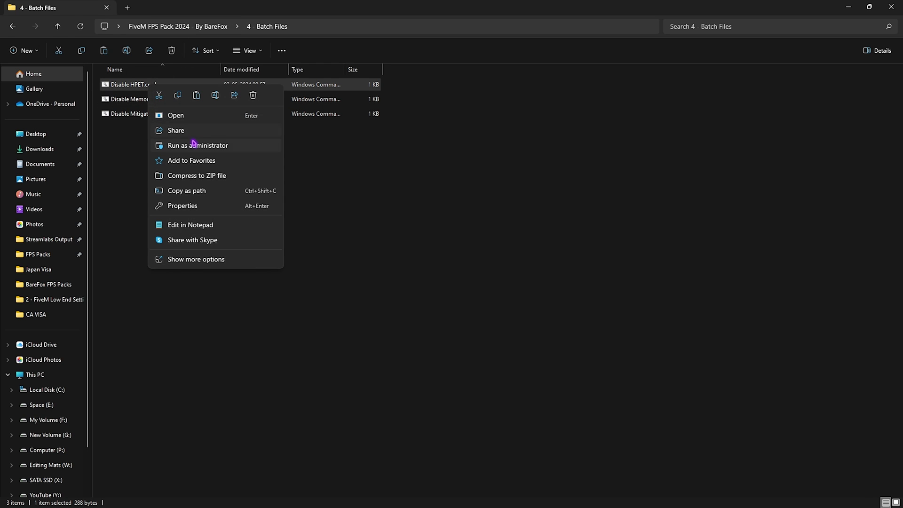
Open 5 - Unwanted Services and select its eight service registry files.
key(Escape)
key(alt+Up)
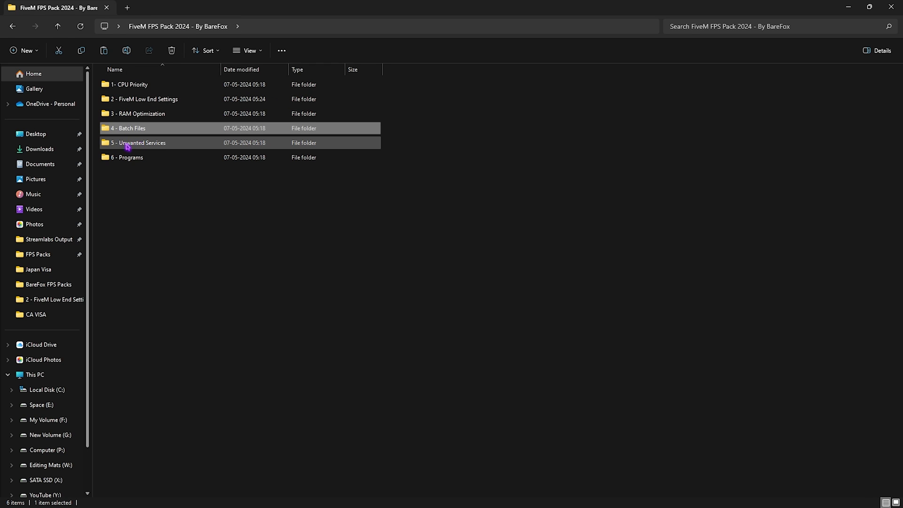
double_click(125, 145)
drag(185, 278, 148, 104)
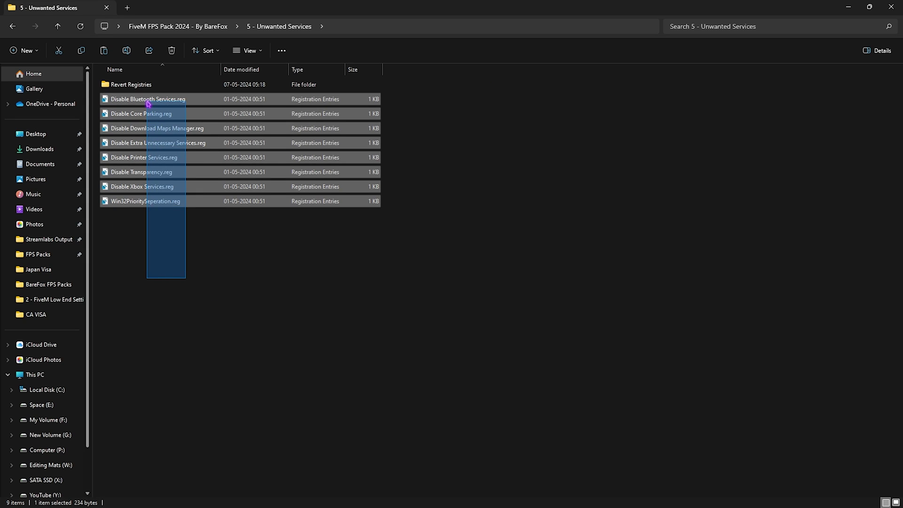
click(159, 310)
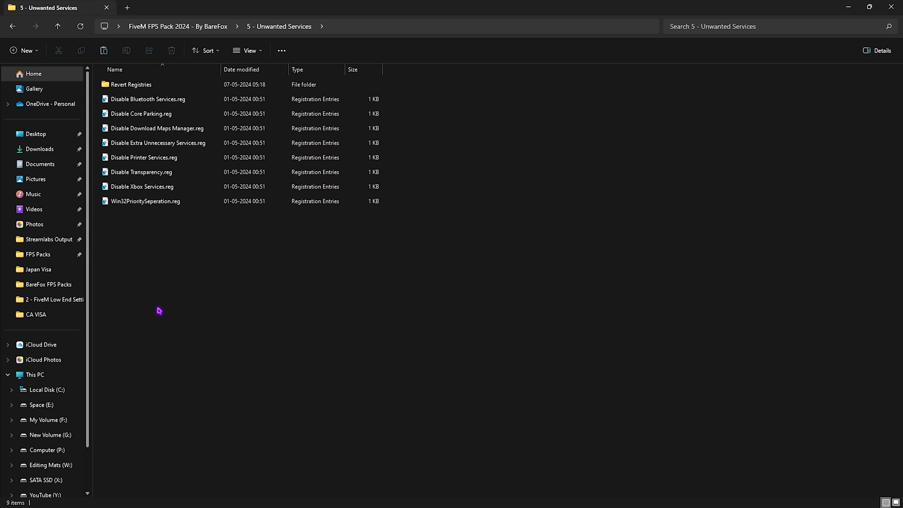
drag(181, 219, 156, 96)
click(157, 249)
Open Revert Registries, select its six Enable registry files, and return to the pack folder.
double_click(142, 86)
drag(143, 266, 162, 82)
click(201, 162)
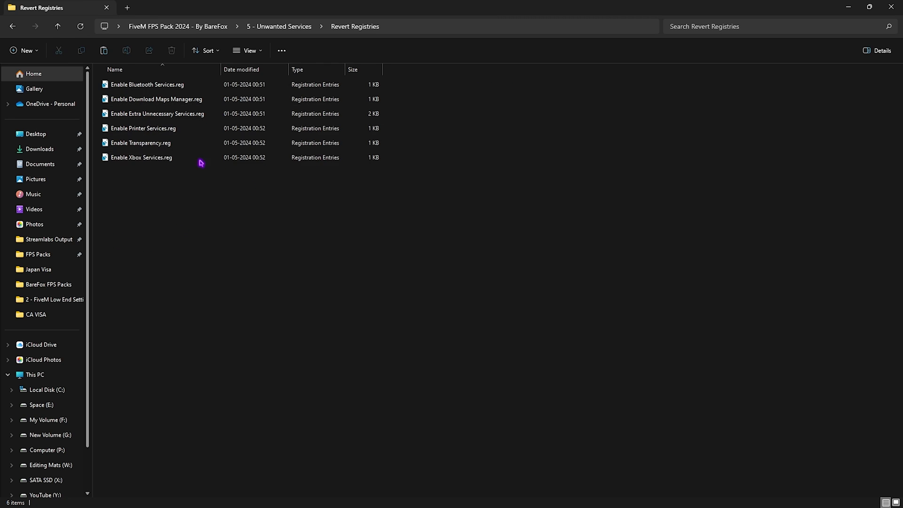
click(190, 27)
Run MSI Mode Utility 3.0.exe as administrator and check the RTX 2070 SUPER's MSI setting.
double_click(143, 157)
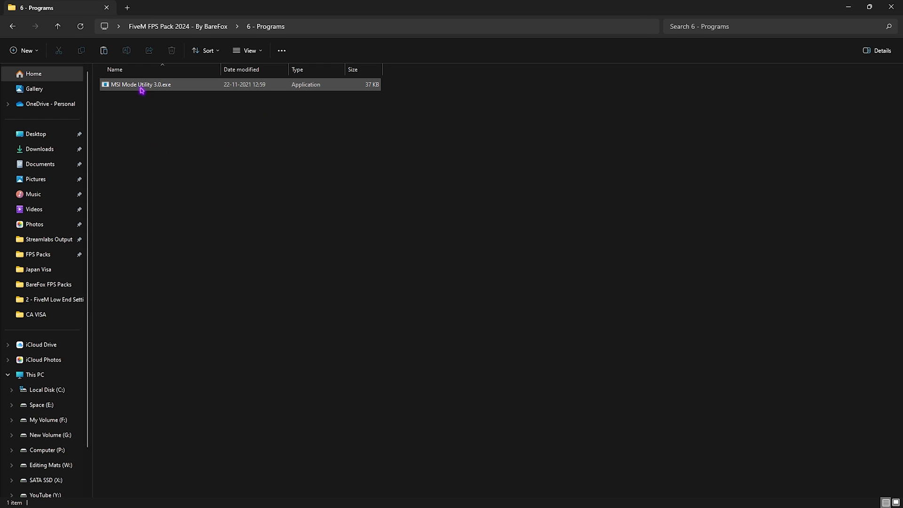
click(142, 89)
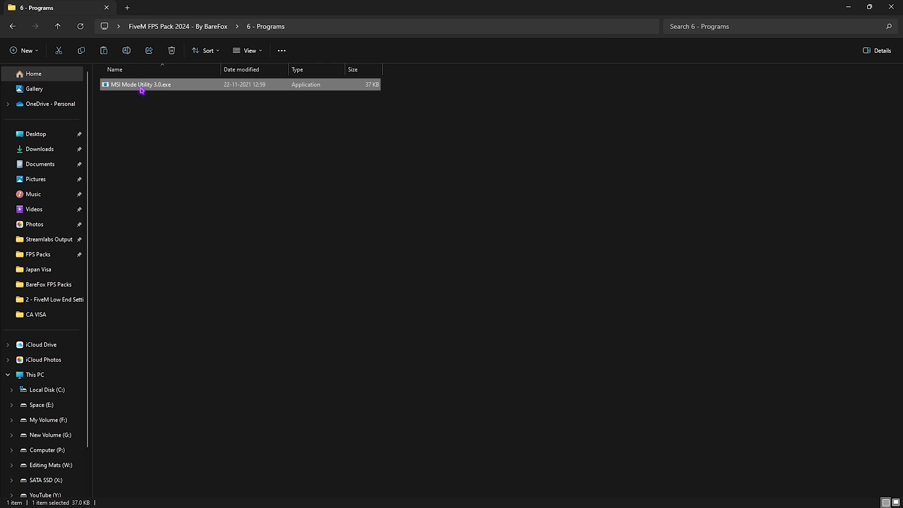
right_click(141, 89)
click(180, 153)
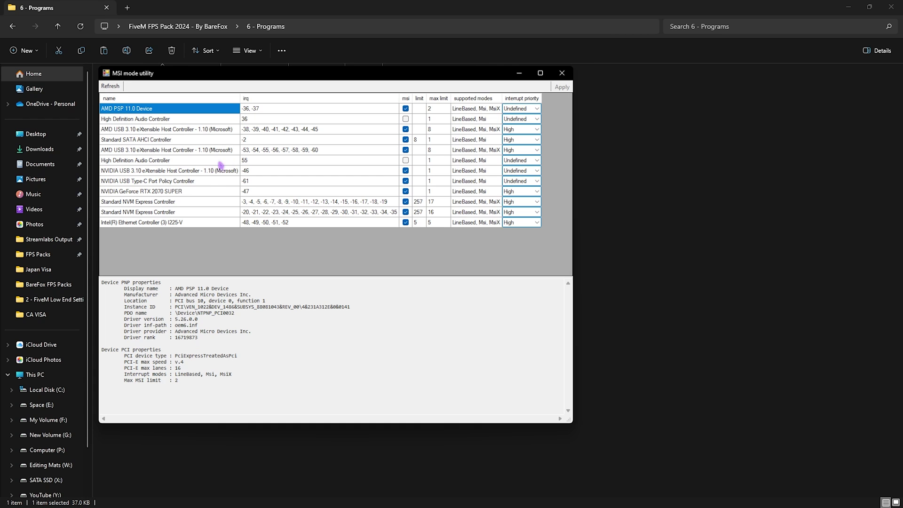
click(157, 192)
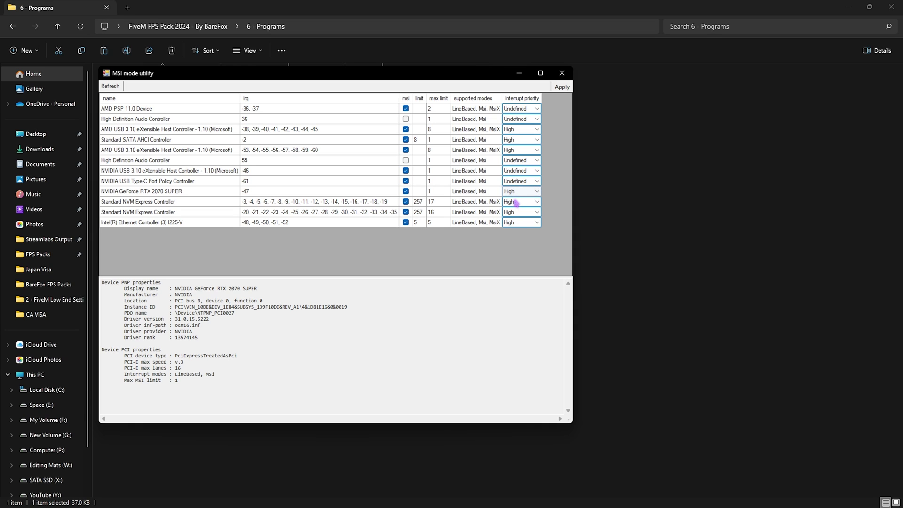
click(563, 74)
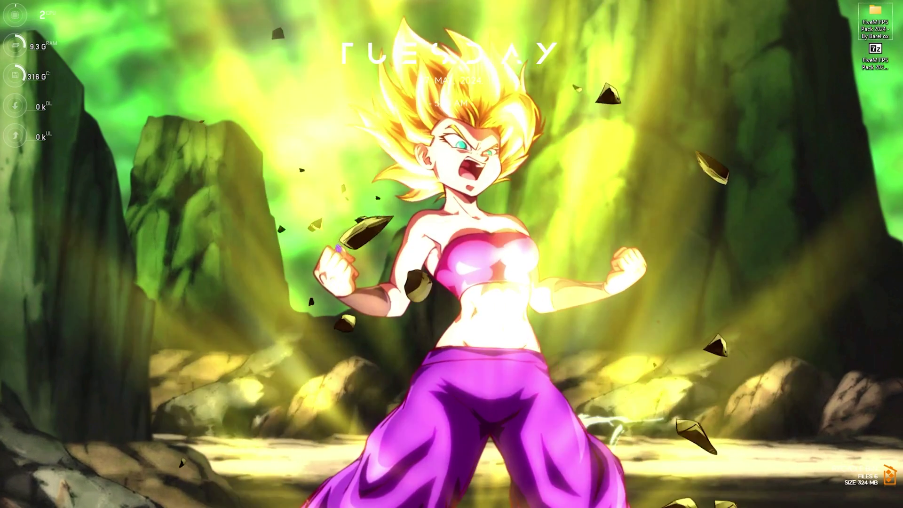
Launch FiveM from the Start search.
key(super)
text(fiveM)
click(339, 242)
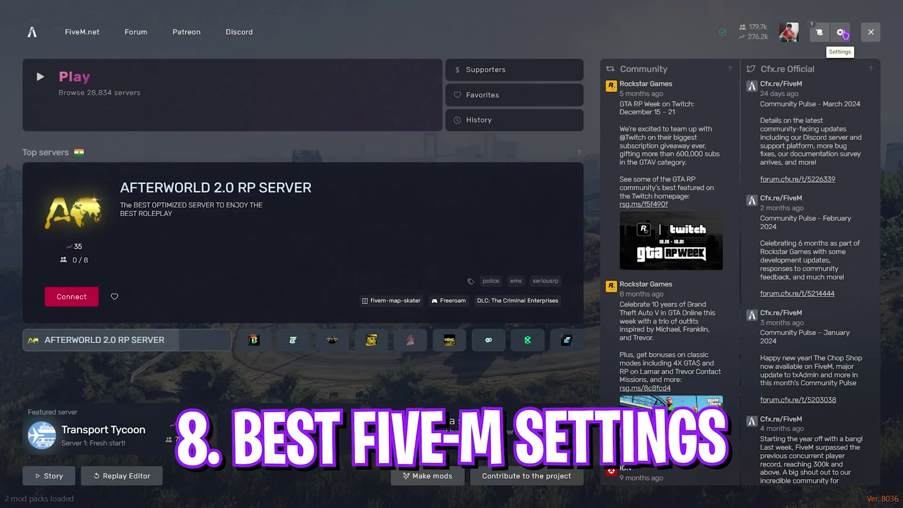
Enable Blurred backdrop image in FiveM's Interface settings, then close the settings panel.
click(840, 32)
click(497, 88)
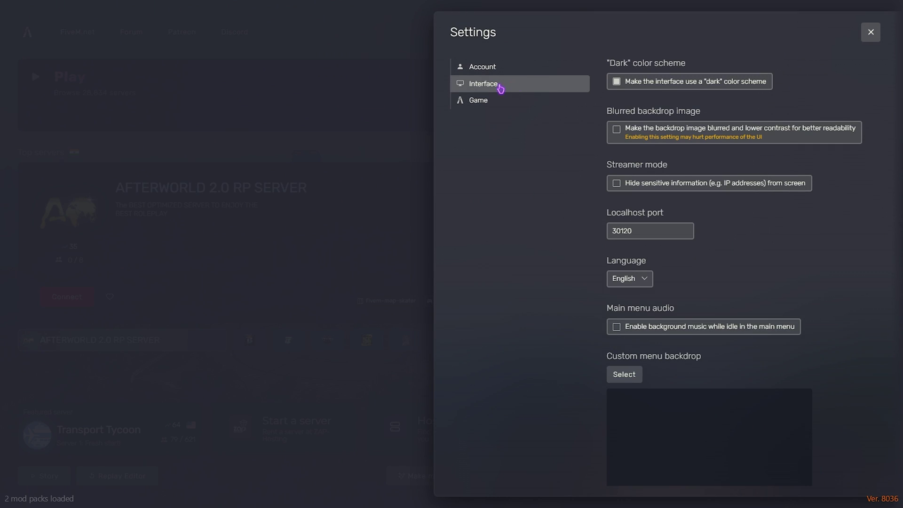
click(628, 134)
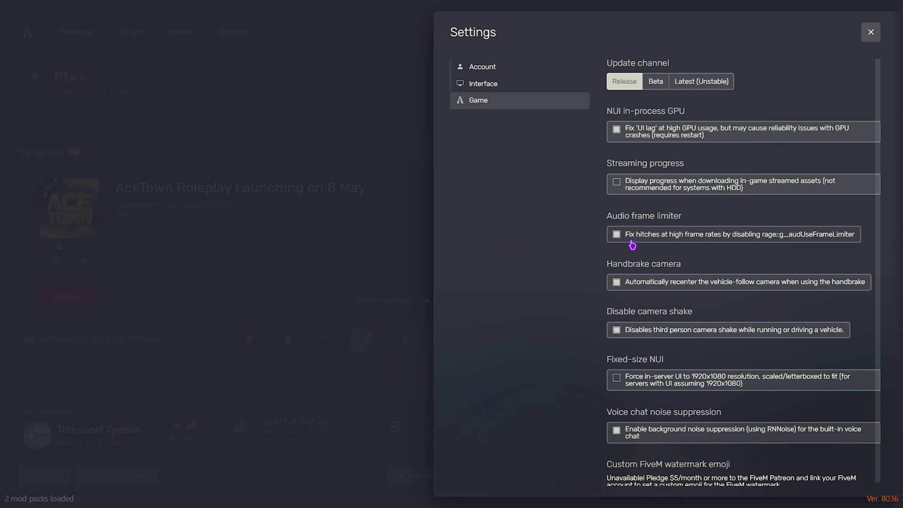
scroll(635, 329, down, 1)
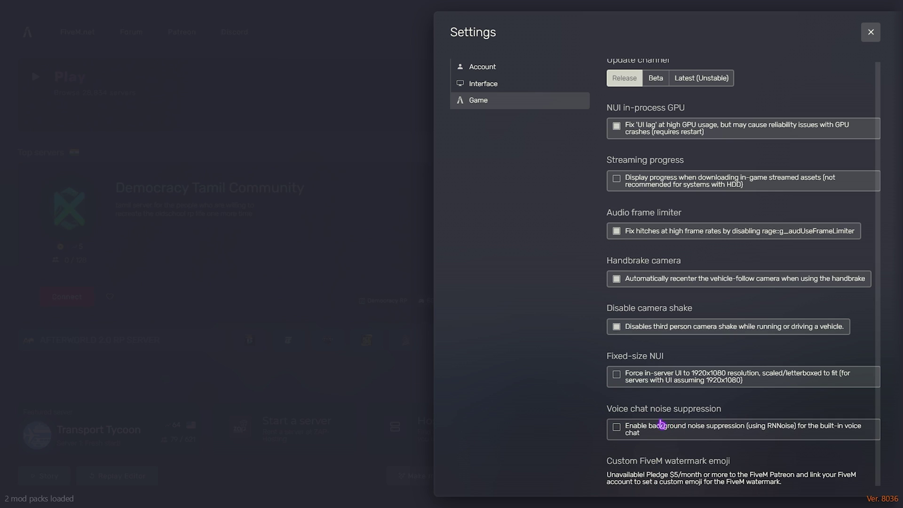
key(Escape)
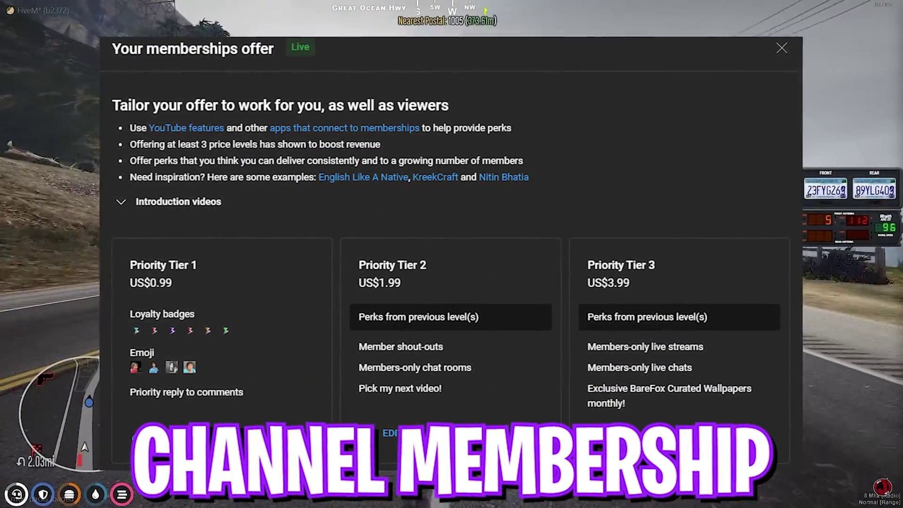
Bring up the pause map, zoom out around Mount Chiliad, and select the 10-13 Shots Fired blip.
key(p)
scroll(527, 297, down, 2)
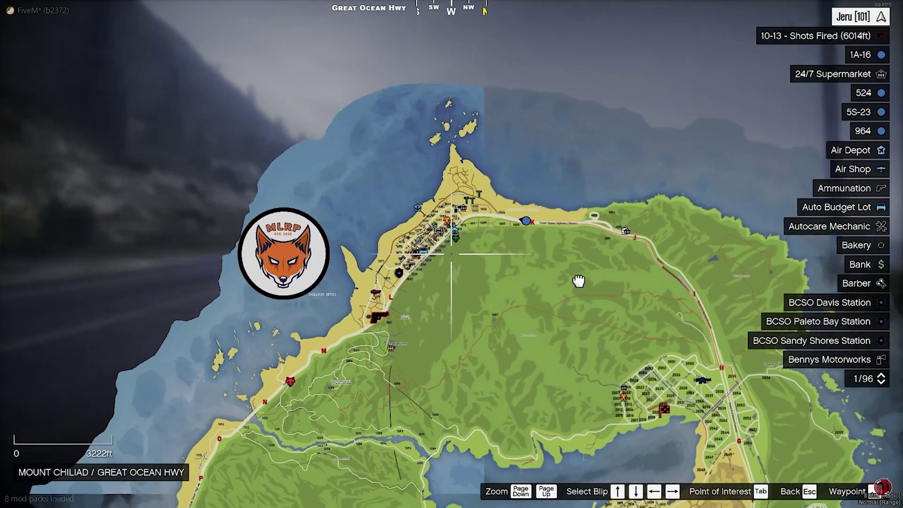
key(Down)
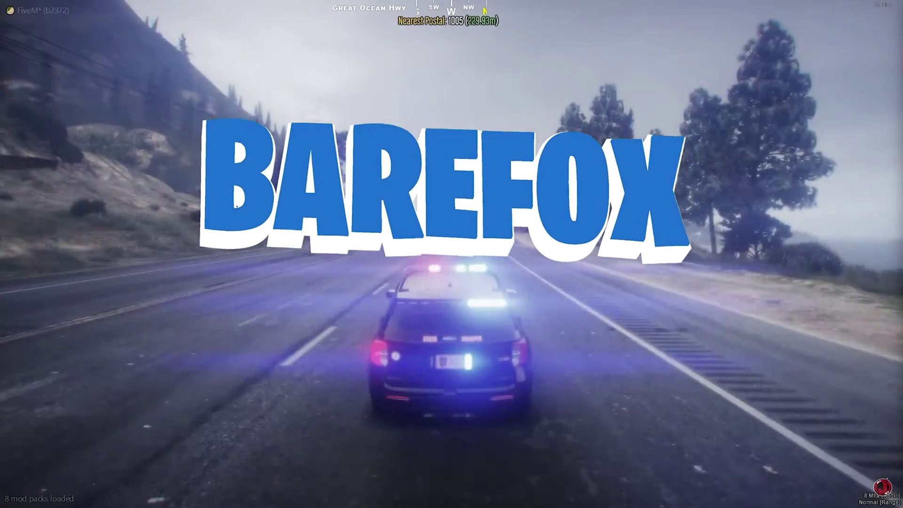